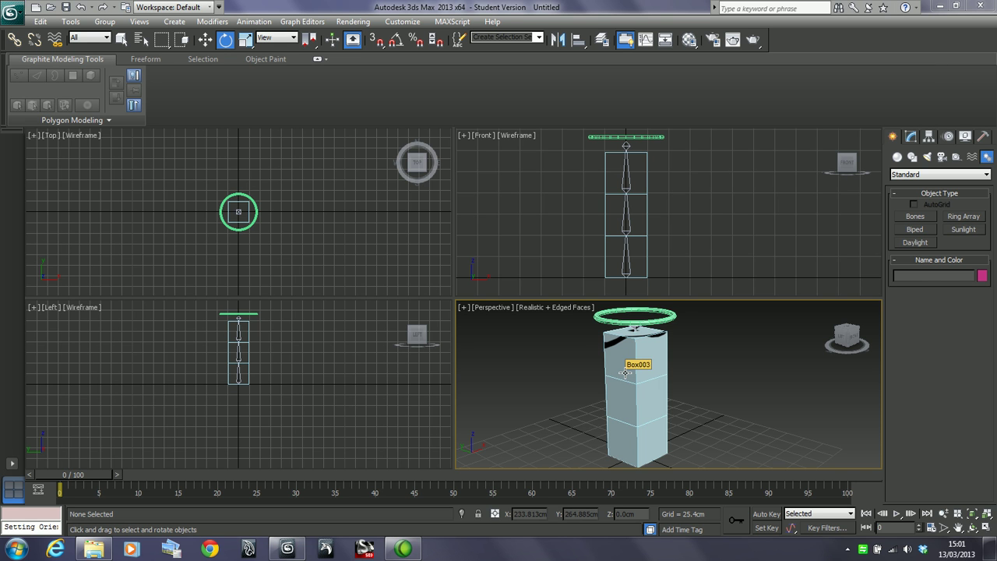
Try rotating the bottom bone of the chain inside the box.
mouse_move(642, 388)
middle_mouse_down("alt")
mouse_move(646, 408)
mouse_move(644, 398)
middle_mouse_up("alt")
scroll(643, 401, "down", 1)
scroll(643, 401, "up", 1)
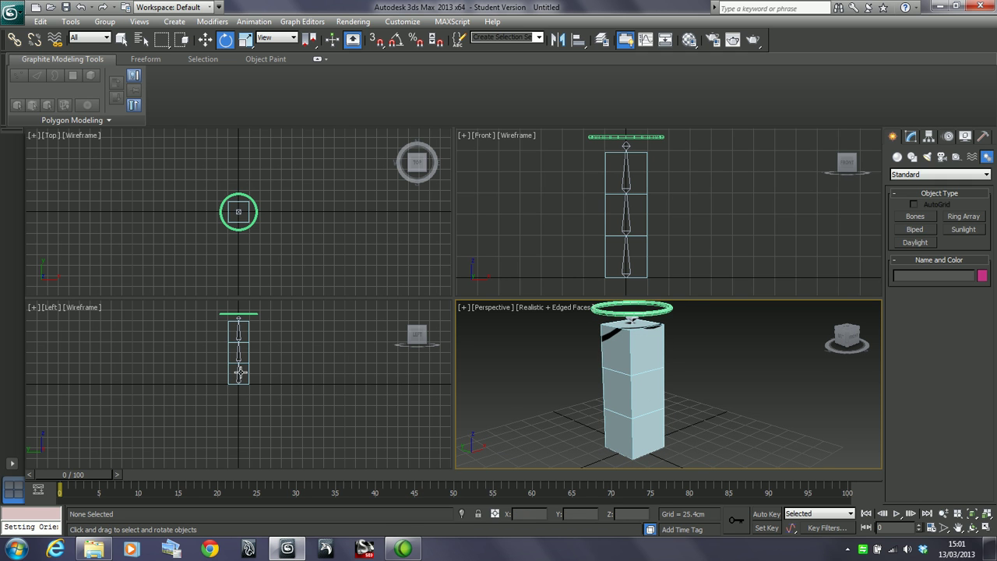
left_click(238, 378)
right_click(238, 378)
left_click(253, 391)
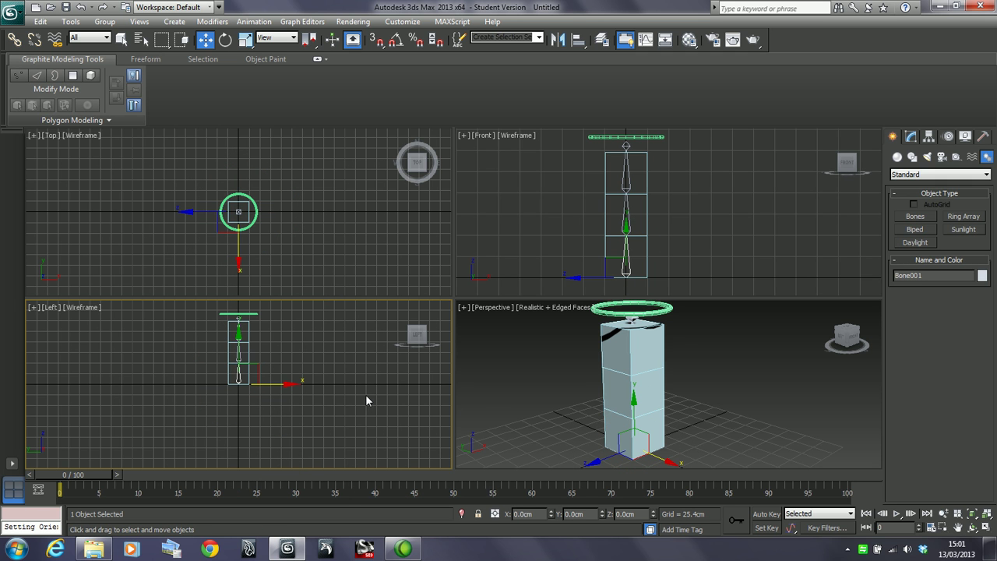
key("e")
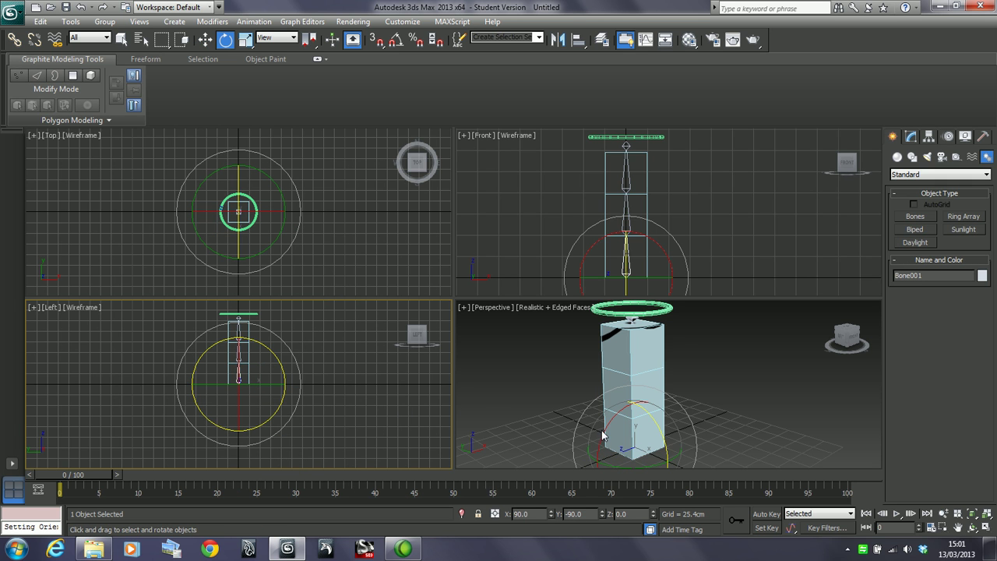
left_click_drag(602, 431, 624, 407)
right_click(624, 407)
Try rotating the middle bone and the top bone of the chain in the front view.
left_click(630, 225)
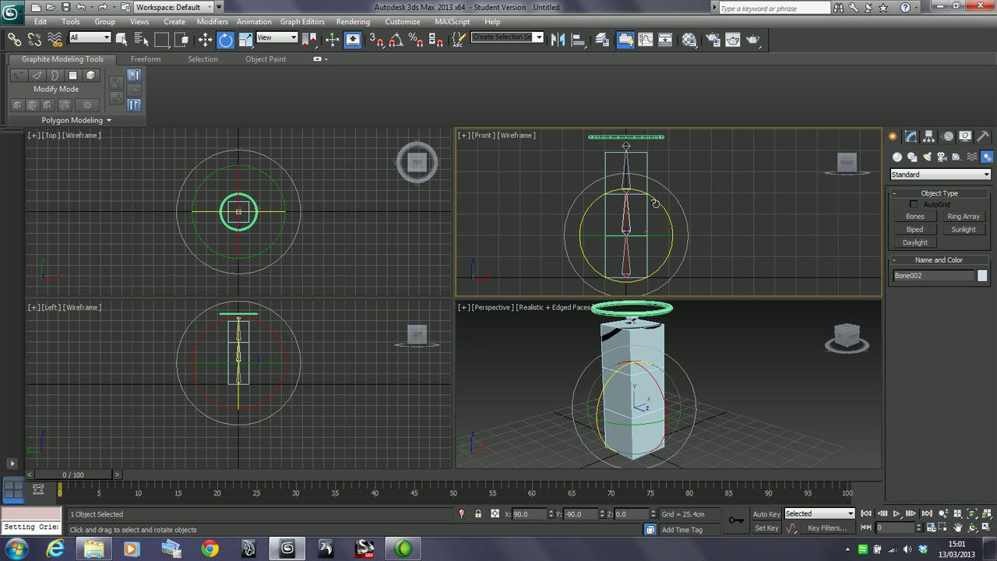
left_click_drag(654, 204, 666, 253)
right_click(665, 253)
left_click(635, 177)
left_click_drag(656, 166, 674, 189)
right_click(674, 189)
right_click(671, 419)
middle_click_drag(670, 419, 653, 448, "alt")
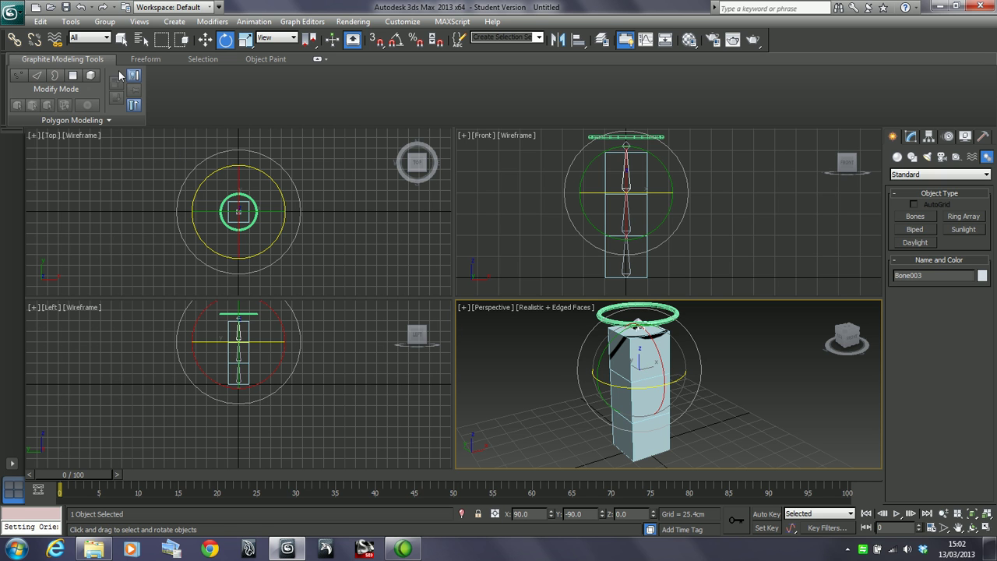
Limit the selection filter to Bone, try to select the green circle, and restore the filter to All.
left_click(91, 38)
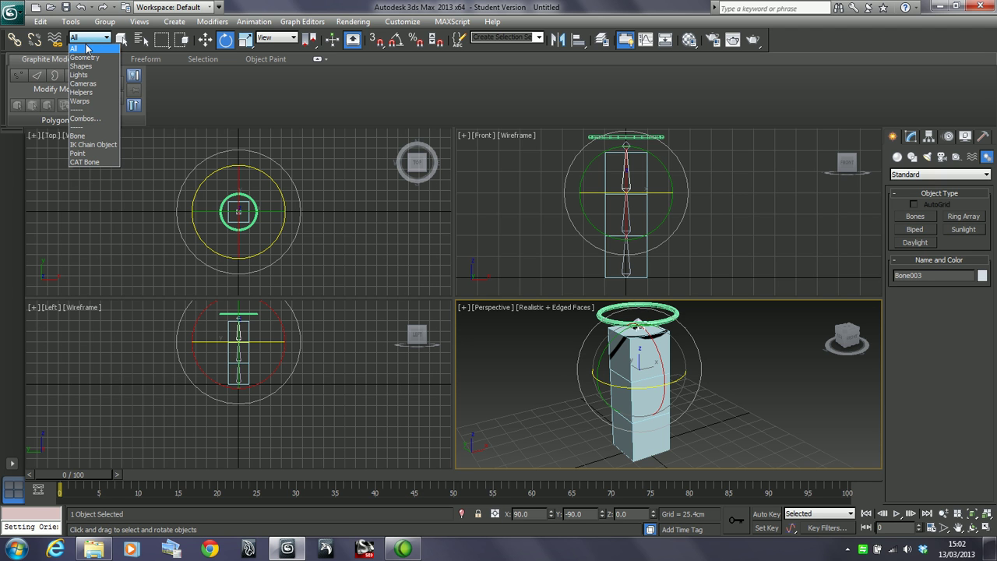
left_click(81, 136)
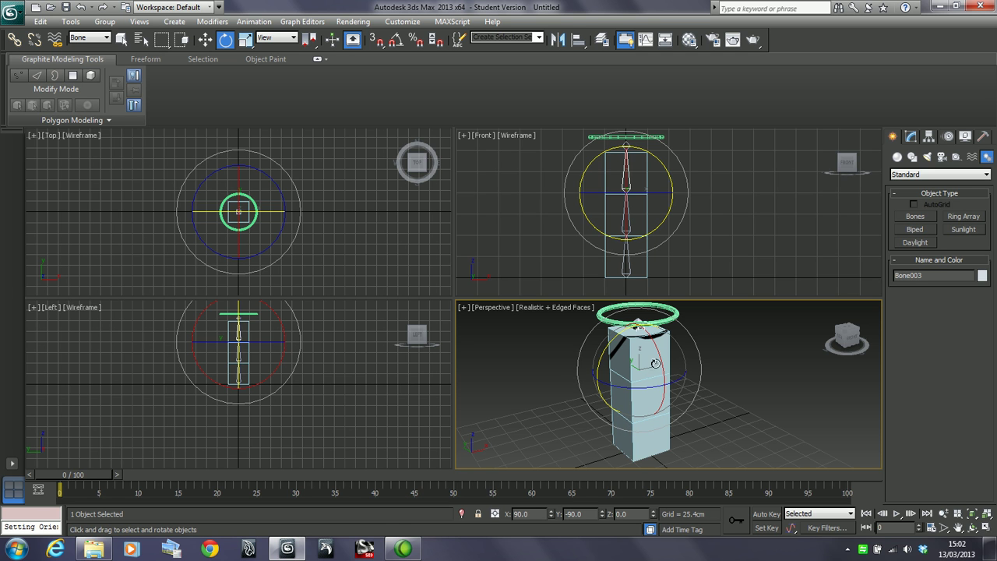
left_click(676, 316)
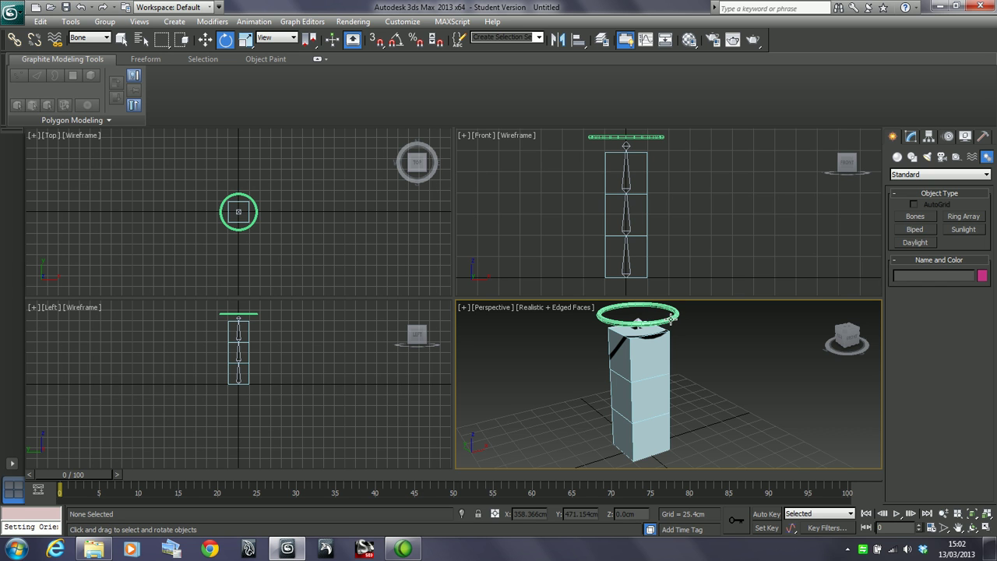
right_click(665, 326)
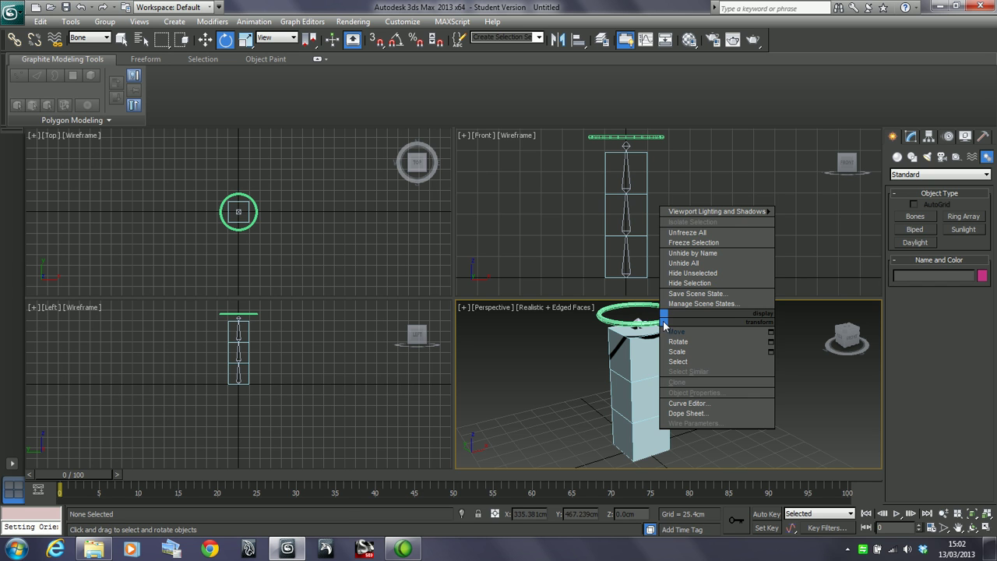
left_click(676, 332)
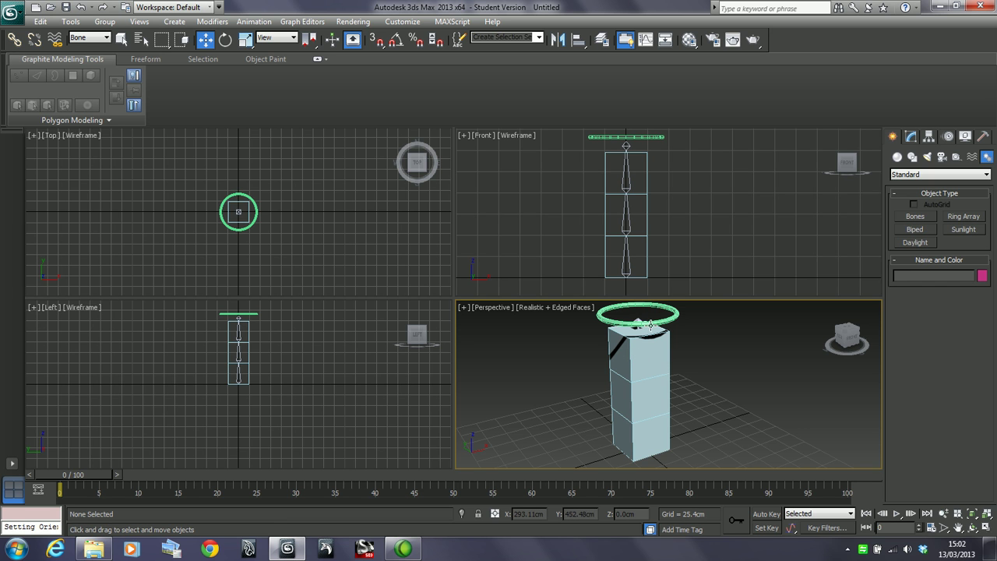
left_click(90, 38)
left_click(89, 49)
Move the green circle down around the box's top segment to a Z position of about 131.8 cm.
left_click(658, 323)
middle_click_drag(650, 348, 649, 355)
scroll(649, 354, "down", 3)
left_click_drag(650, 316, 652, 332)
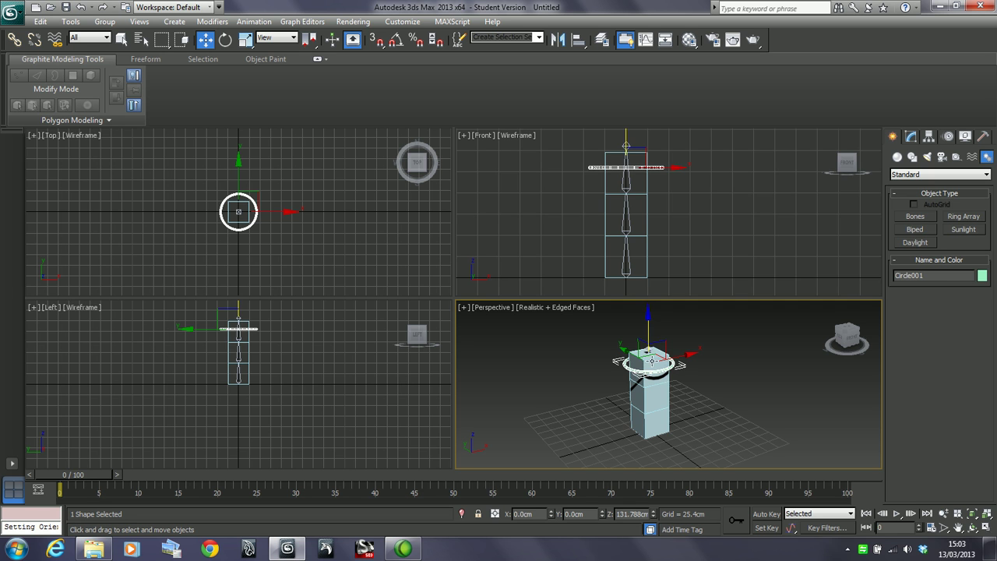
Try to link the top bone to the green circle with Select and Link.
left_click(639, 179)
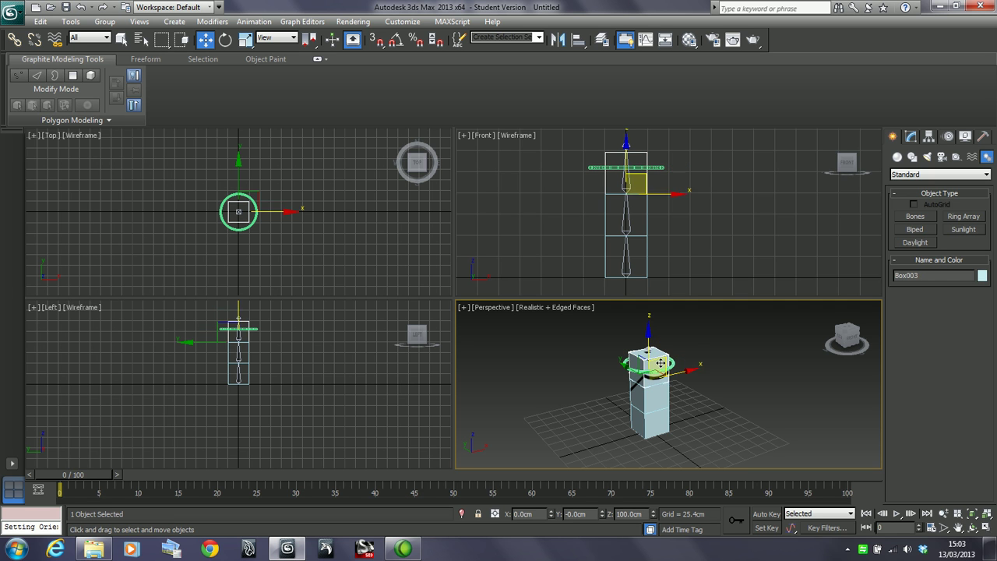
left_click(628, 182)
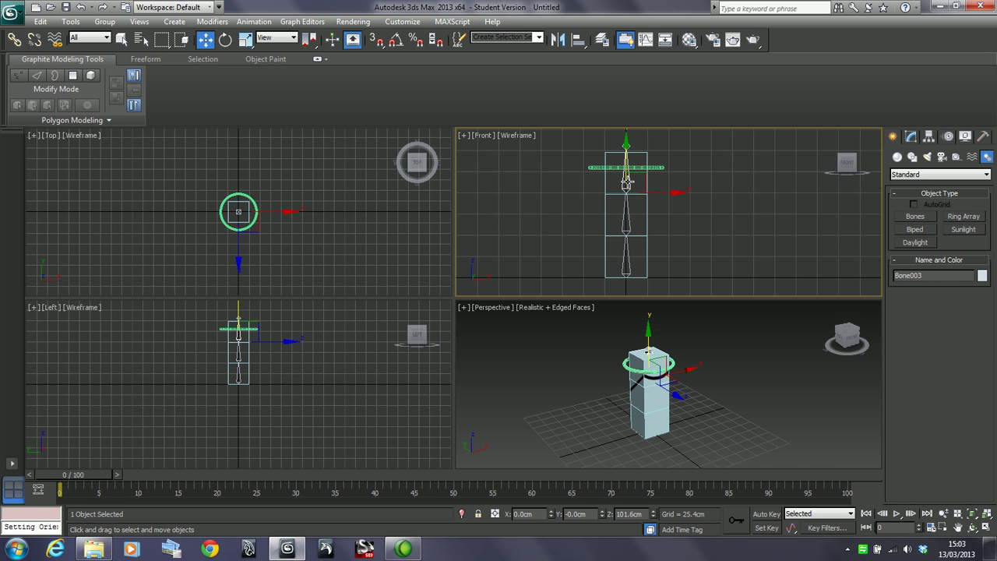
scroll(626, 206, "up", 3)
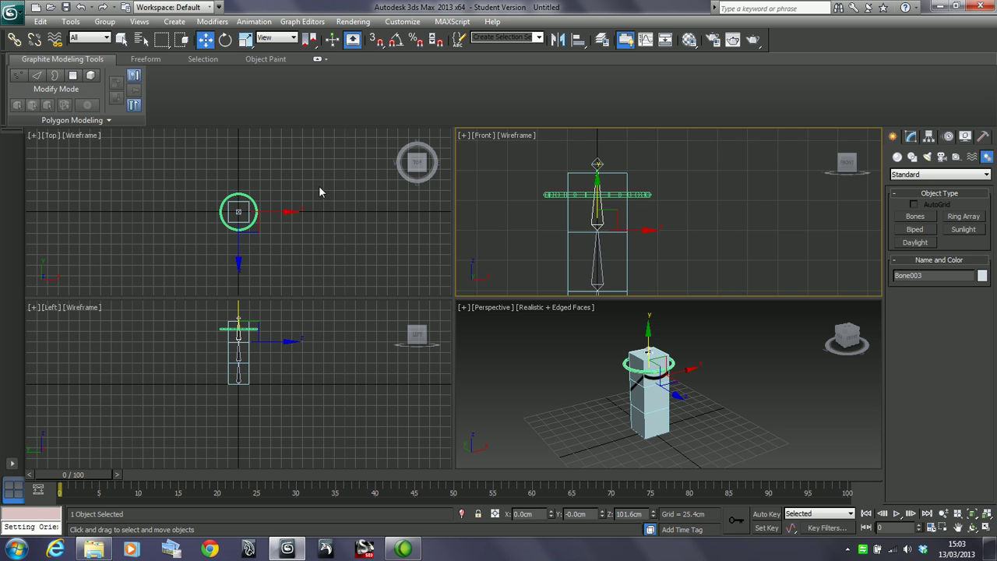
left_click(14, 39)
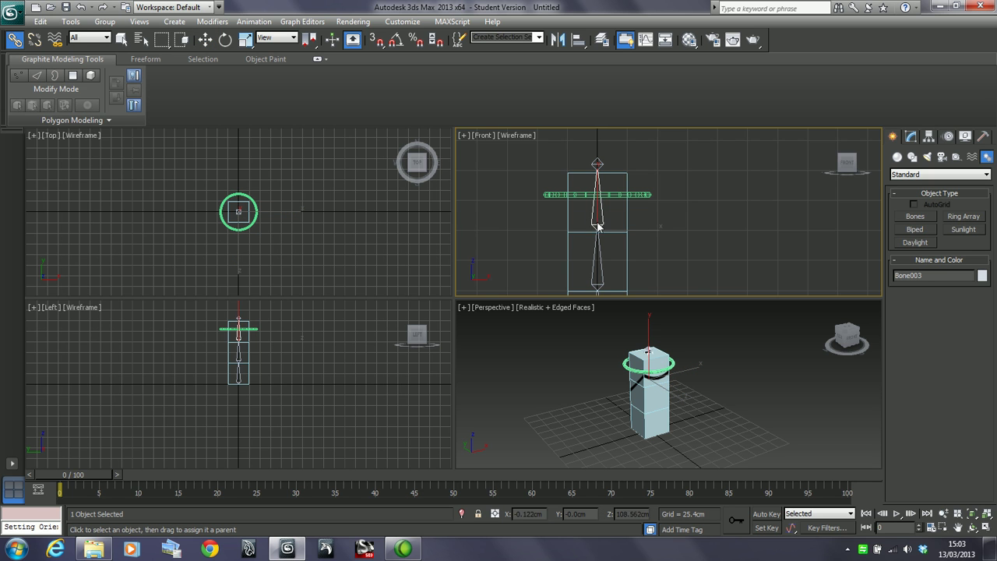
left_click_drag(601, 219, 641, 195)
Try rotating the bottom bone in the front view to check how the linked chain behaves.
middle_click_drag(601, 280, 604, 254)
left_click(603, 262)
key("e")
mouse_move(623, 255)
left_mouse_down()
mouse_move(631, 281)
mouse_move(608, 249)
left_mouse_up()
right_click(608, 249)
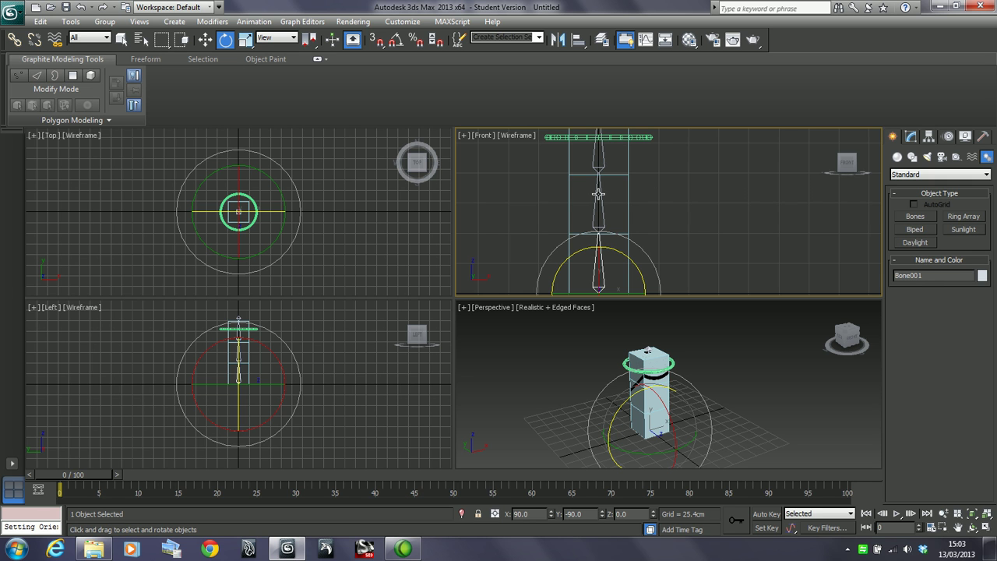
Undo the link between the top bone and the circle.
left_click(645, 137)
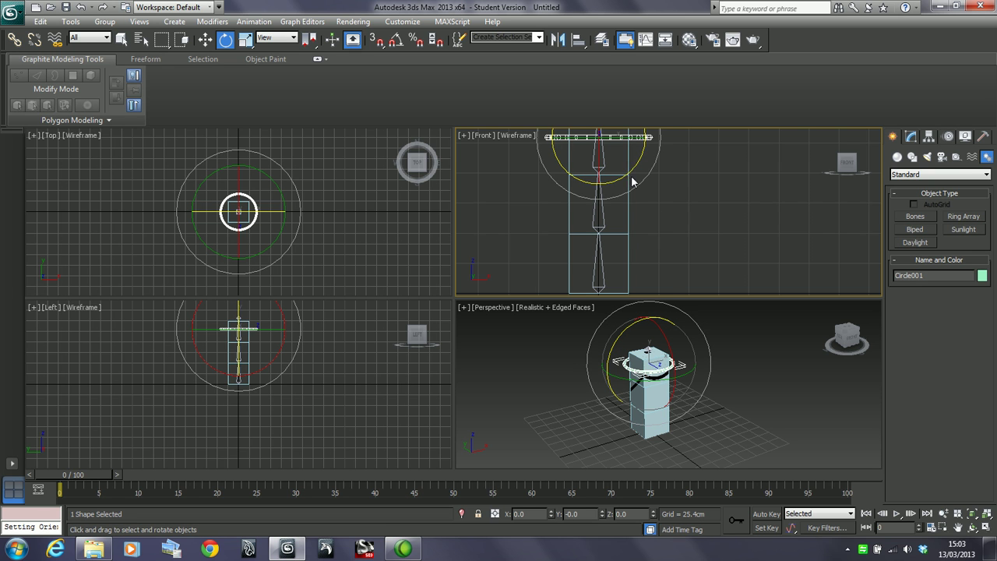
key("ctrl+z")
key("ctrl+z")
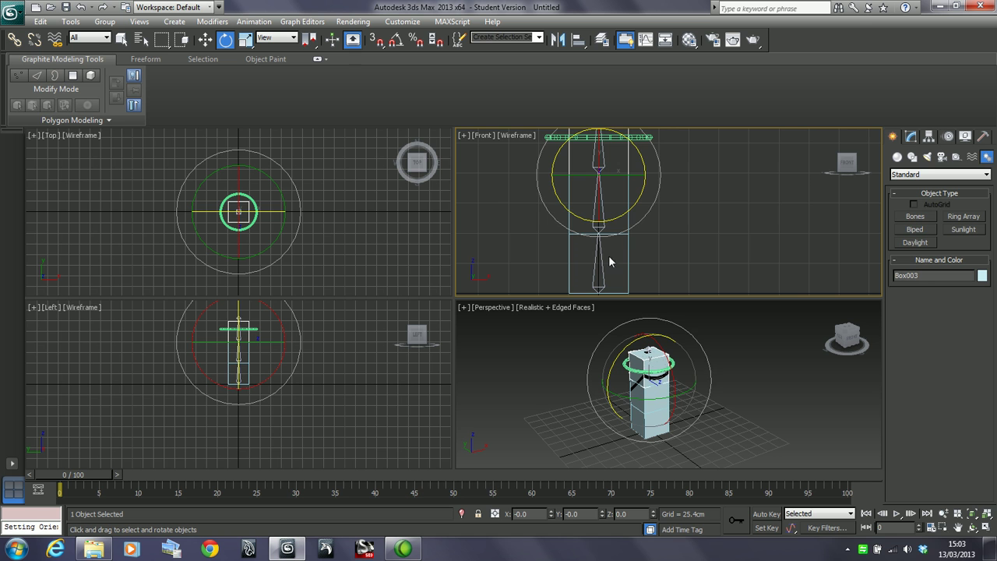
Test the bottom bone's rotation again without the circle link, and clear the selection with the Move tool active.
left_click(600, 261)
mouse_move(621, 253)
left_mouse_down()
mouse_move(579, 232)
mouse_move(638, 264)
left_mouse_up()
right_click(637, 265)
right_click(635, 230)
left_click(647, 241)
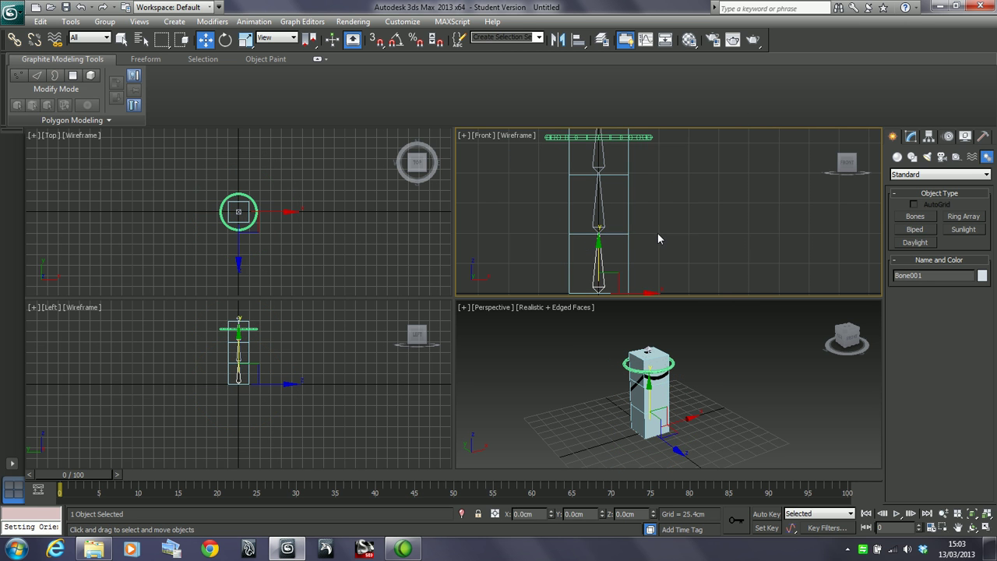
left_click(656, 235)
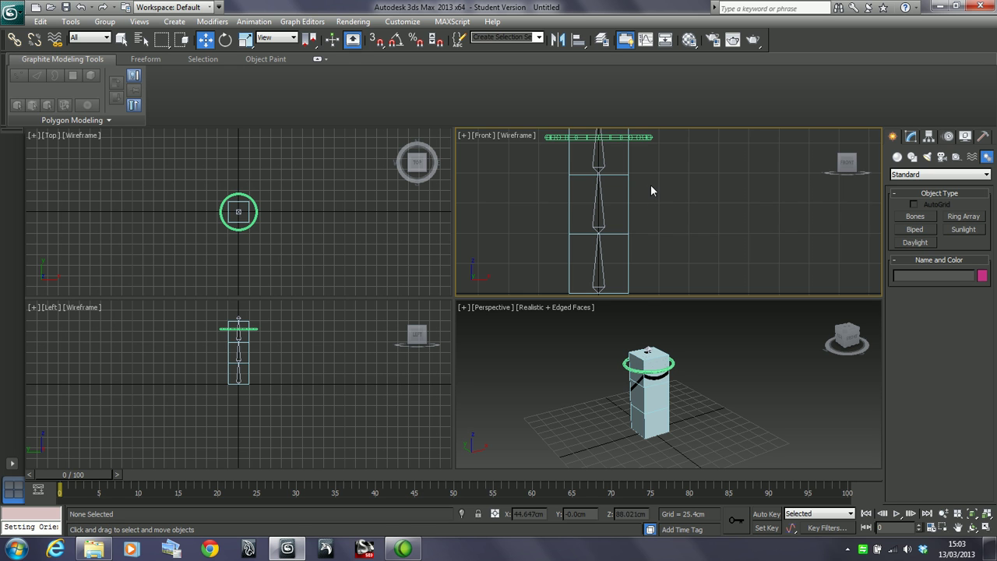
Move the circle slightly lower around the top box segment, to a Z position of about 127.9 cm.
left_click(641, 137)
scroll(630, 171, "down", 3)
middle_click_drag(630, 171, 656, 201)
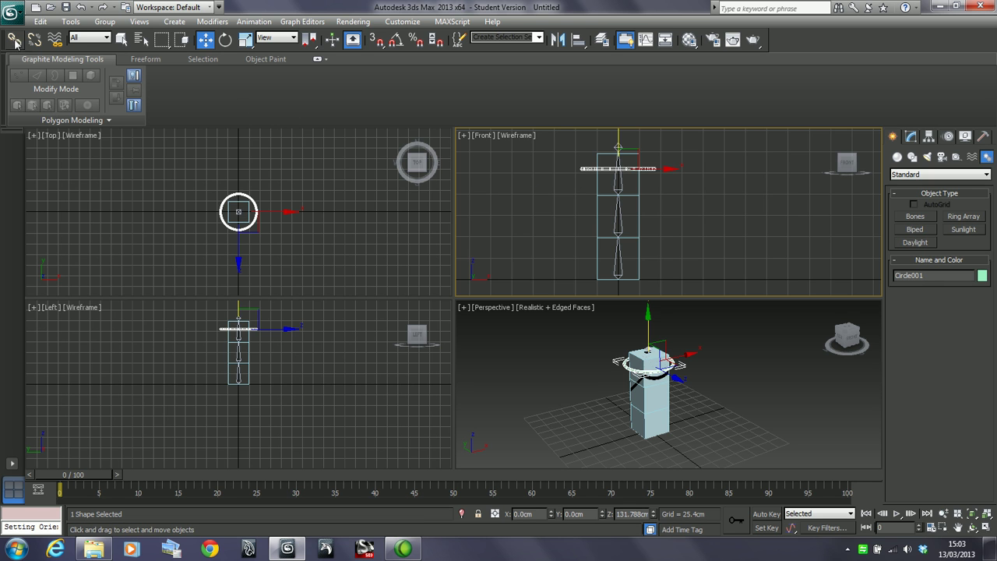
left_click(622, 182)
left_click(621, 206)
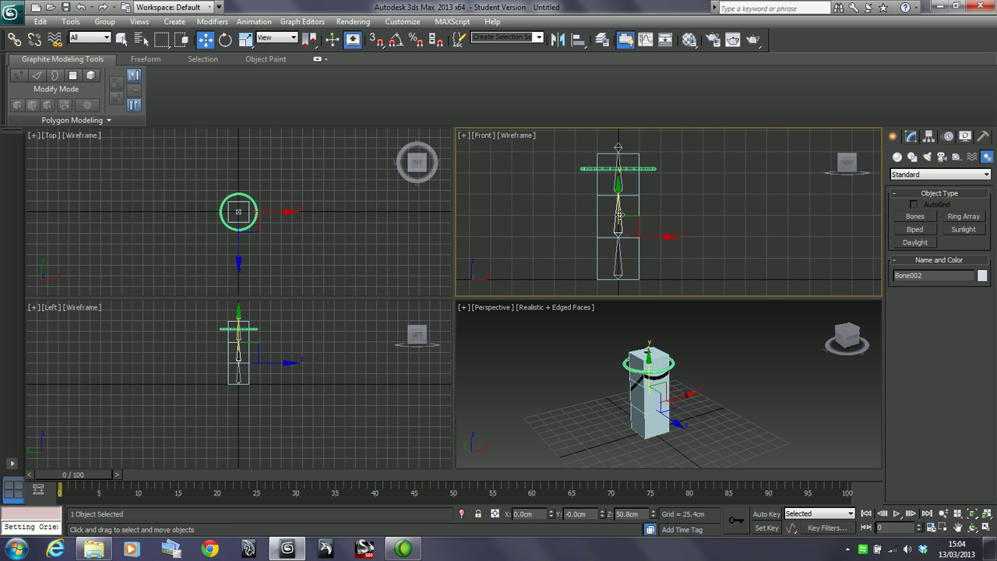
left_click(675, 184)
left_click(653, 170)
middle_click_drag(660, 213, 657, 221)
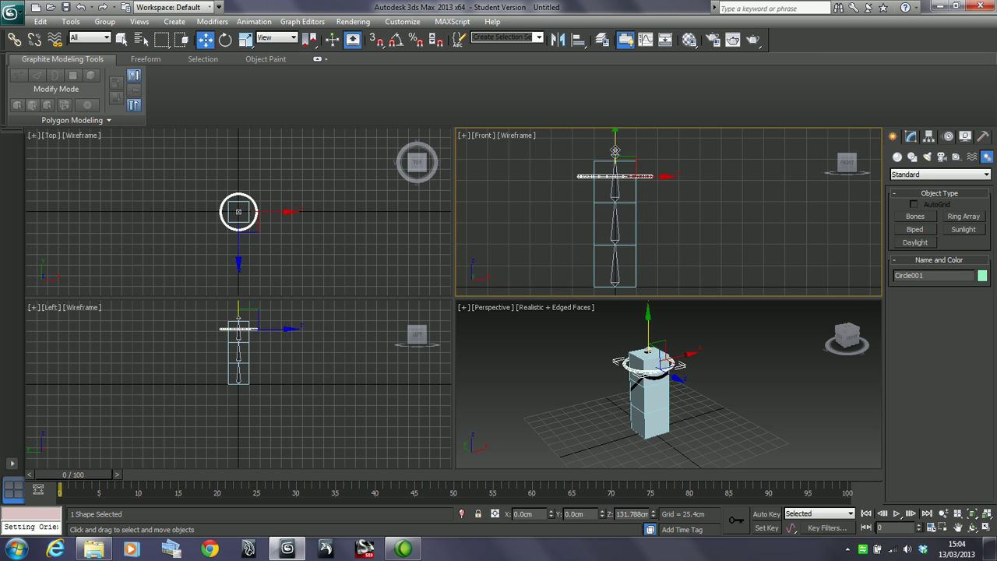
left_click_drag(616, 148, 616, 154)
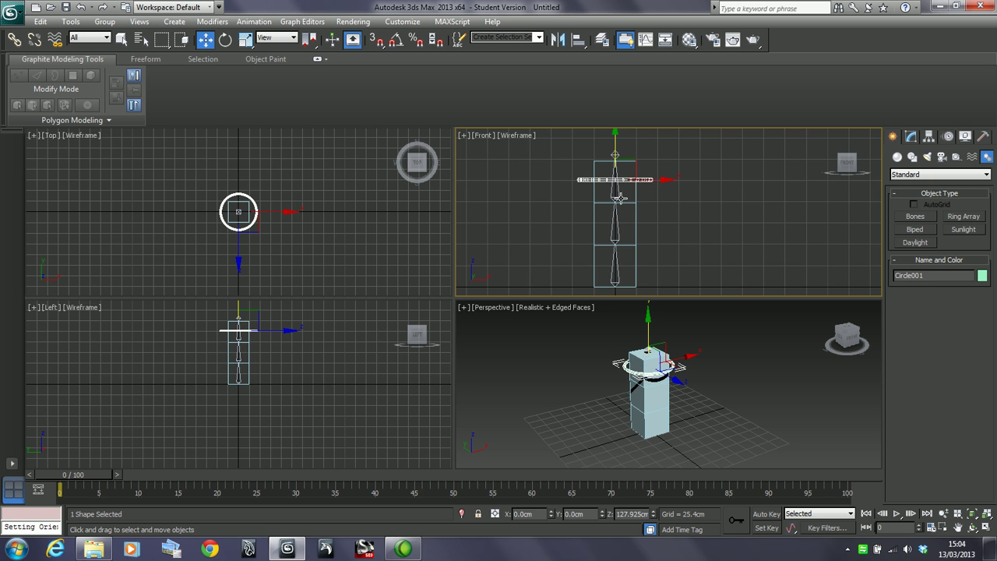
Select the top bone and save the scene as Constraint_Orientation_Start in the scenes folder.
left_click(617, 201)
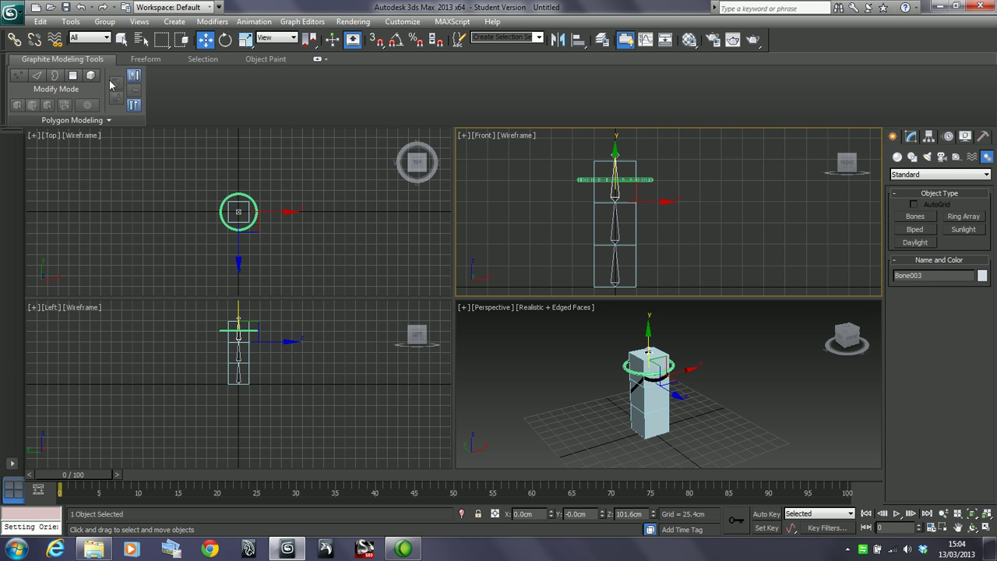
left_click(14, 14)
left_click(35, 149)
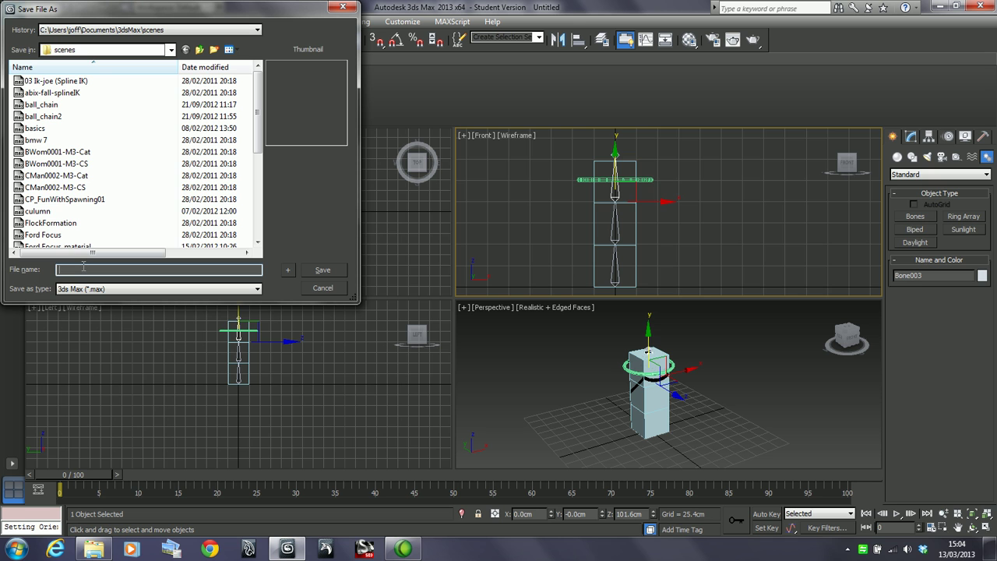
type("Constraint_Orientation_Start")
key("Tab")
left_click(321, 270)
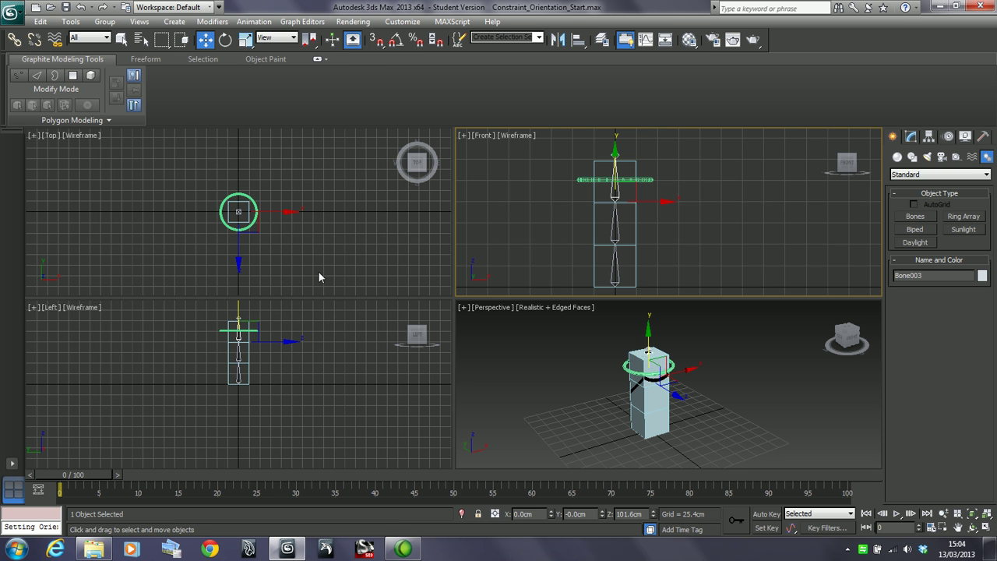
Apply an Orientation Constraint to the top bone with the circle as its target, and enable Keep Initial Offset.
mouse_move(629, 219)
middle_mouse_down()
mouse_move(657, 226)
mouse_move(647, 218)
middle_mouse_up()
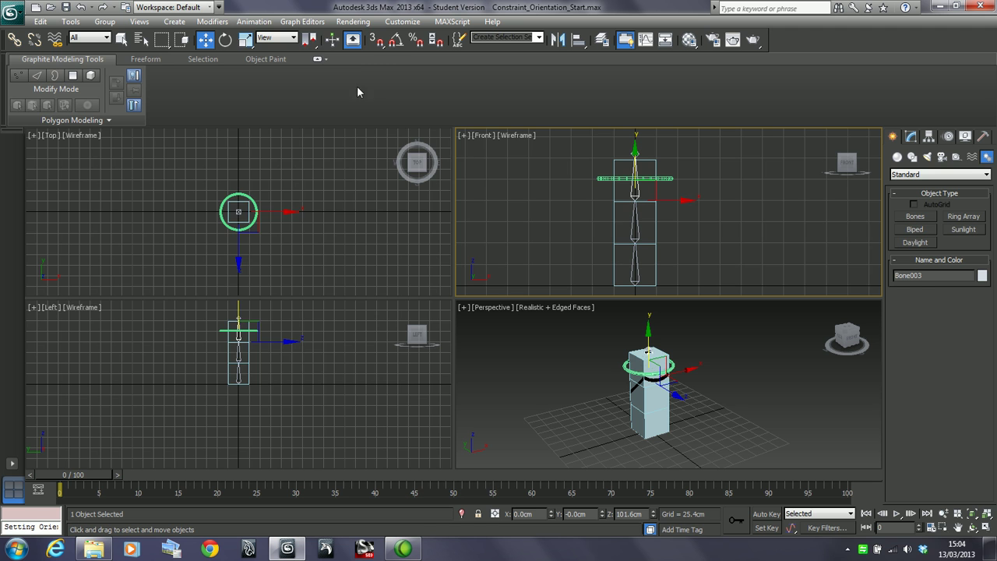
left_click(254, 21)
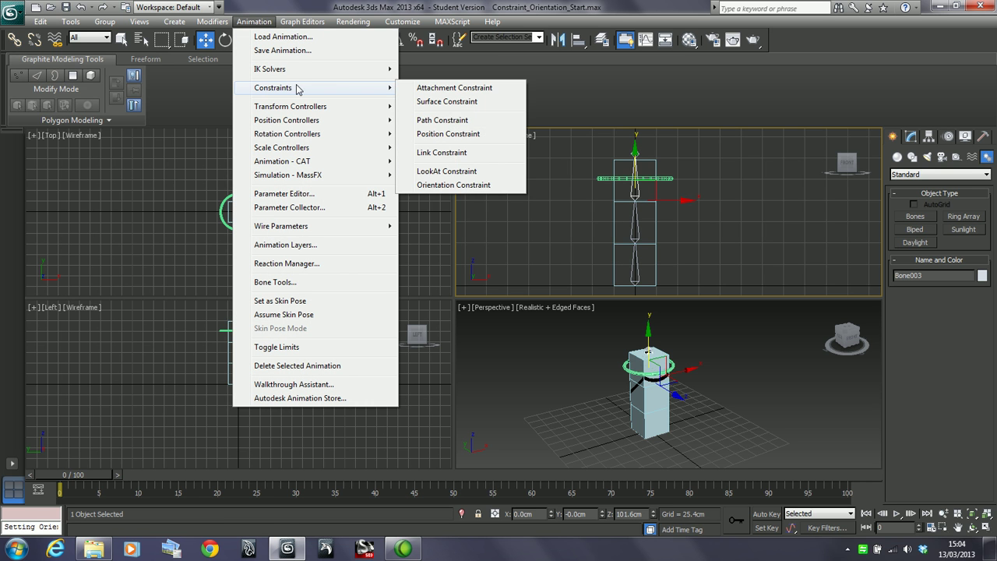
left_click(447, 186)
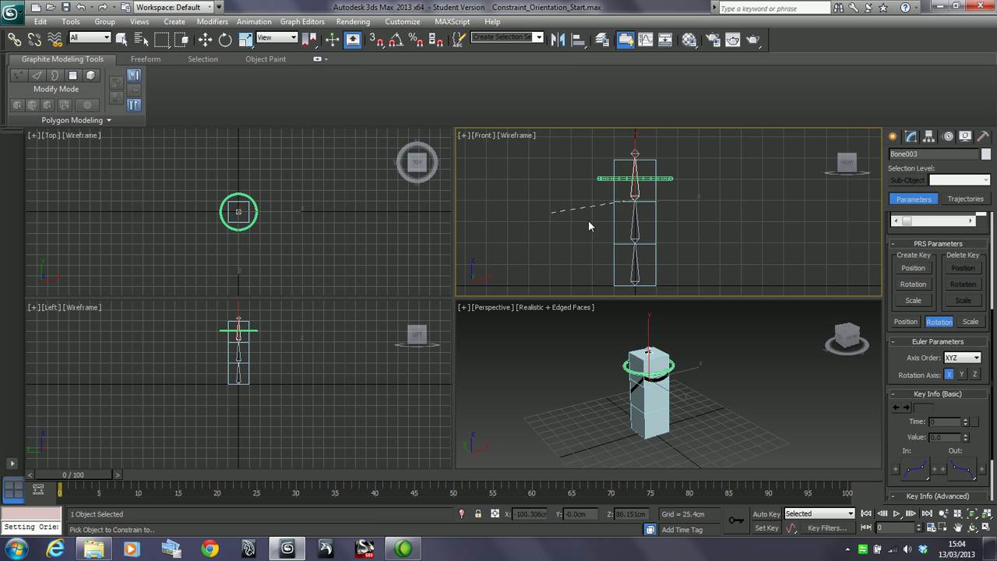
left_click(668, 179)
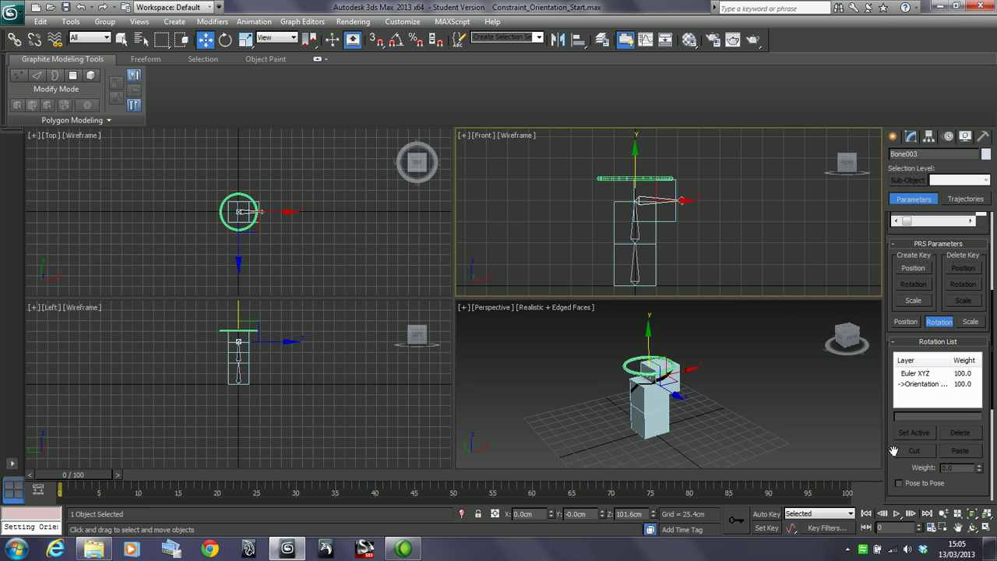
left_click_drag(896, 465, 900, 244)
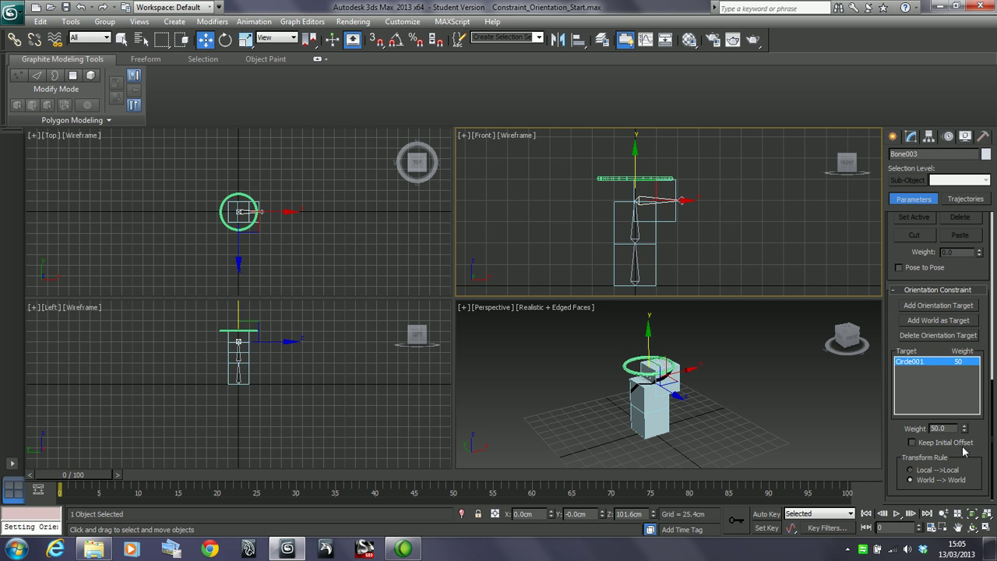
left_click(914, 443)
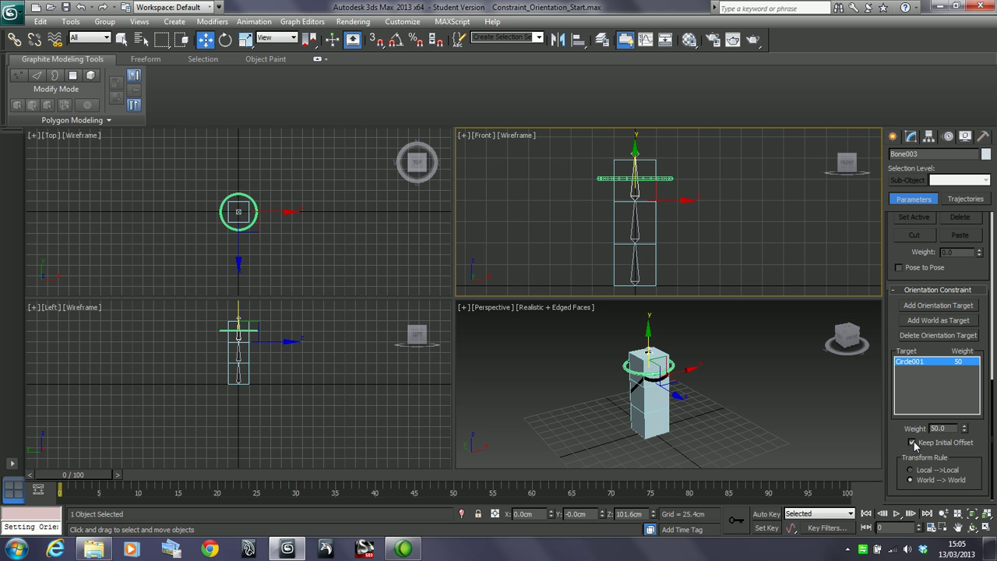
Rotate the circle by about -37 degrees on Y in the front view to test the bone constraint.
left_click(668, 181)
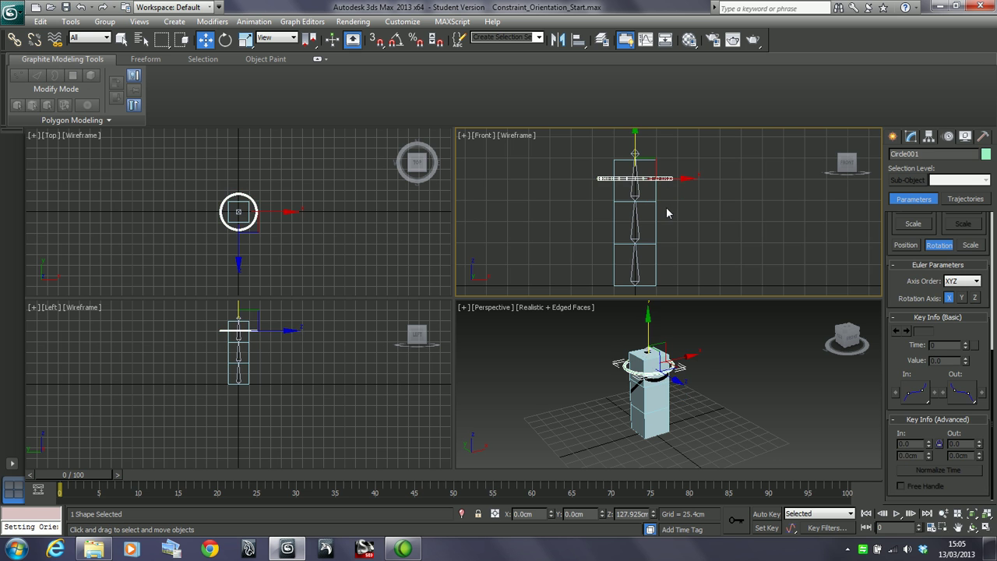
key("e")
left_click_drag(680, 164, 662, 124)
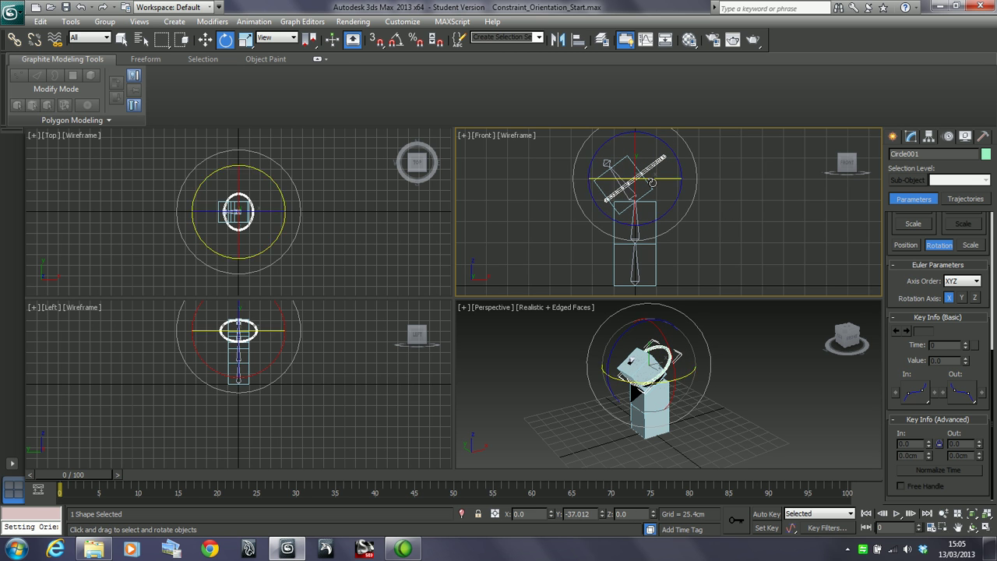
Undo the circle's test rotation and reopen the saved scene Constraint_Orientation_Start.max.
key("ctrl+z")
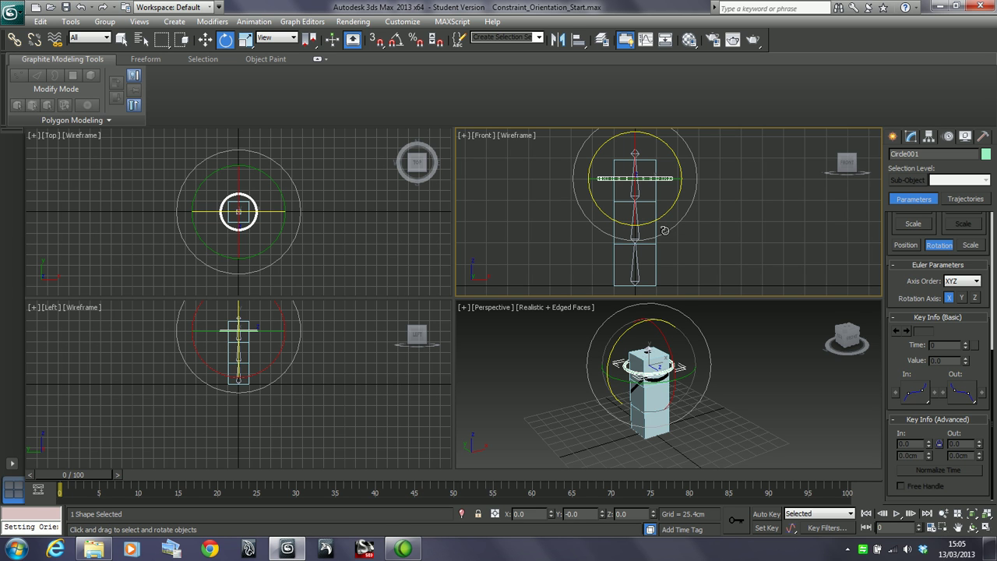
left_click(13, 13)
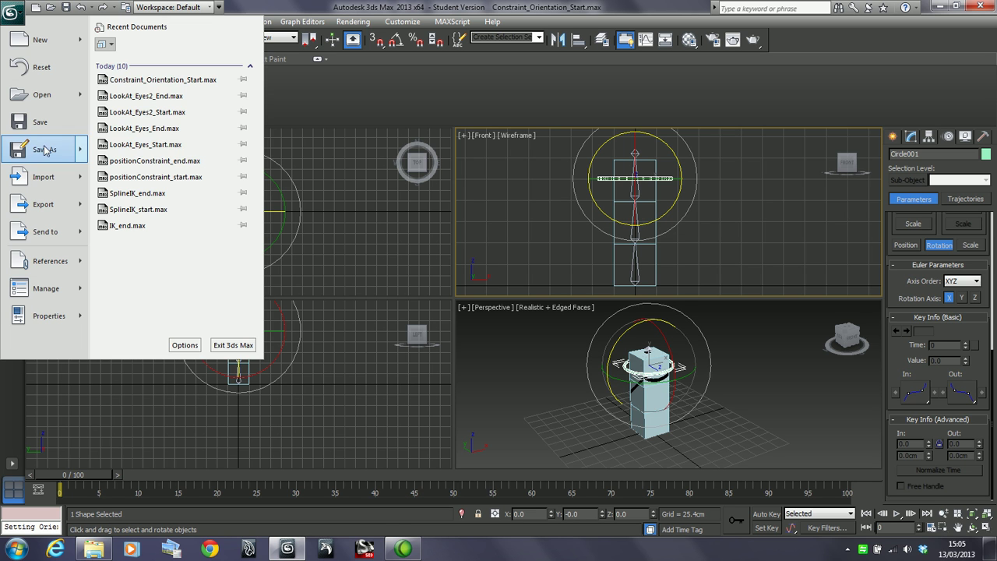
left_click(143, 81)
left_click(510, 315)
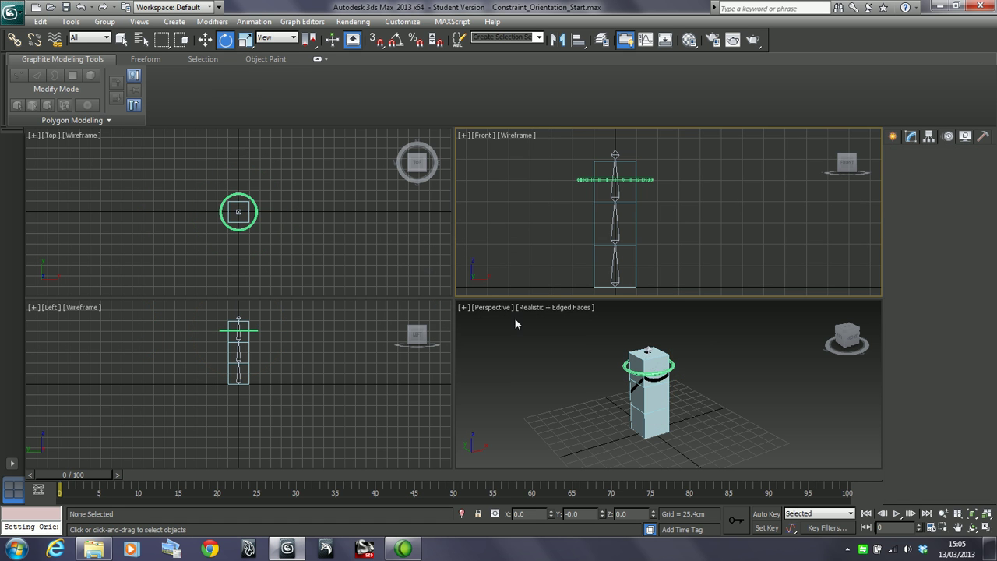
Select the circle around the top box segment and restrict transforms to its pivot with Affect Pivot Only.
left_click(644, 362)
right_click(644, 365)
left_click(645, 378)
right_click(638, 260)
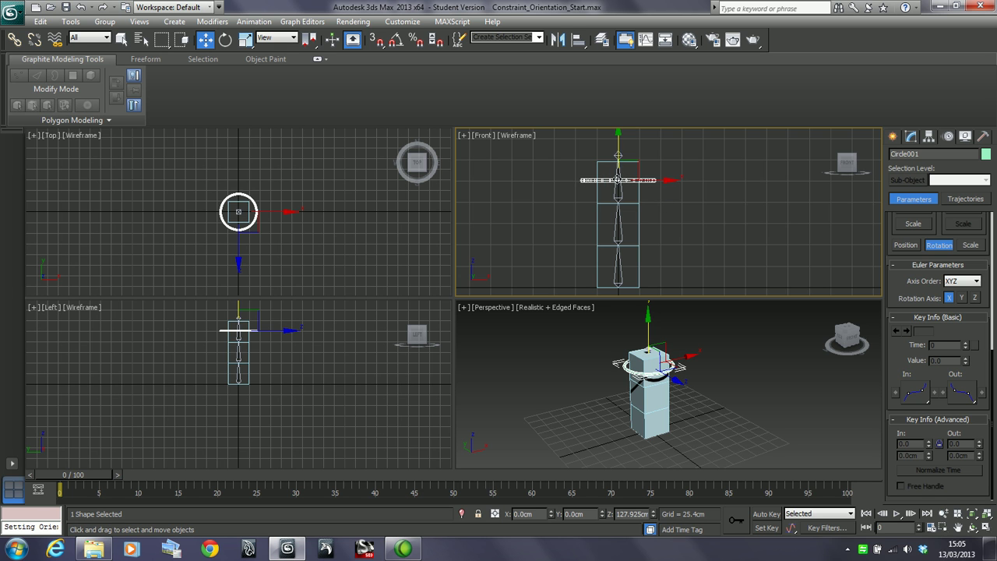
middle_click_drag(643, 196, 676, 198)
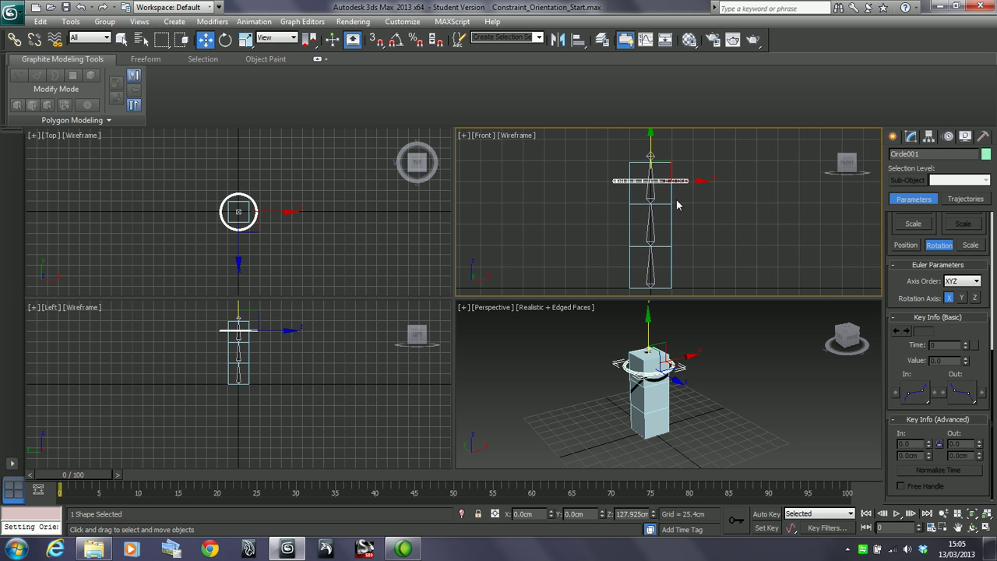
mouse_move(873, 162)
left_click(928, 138)
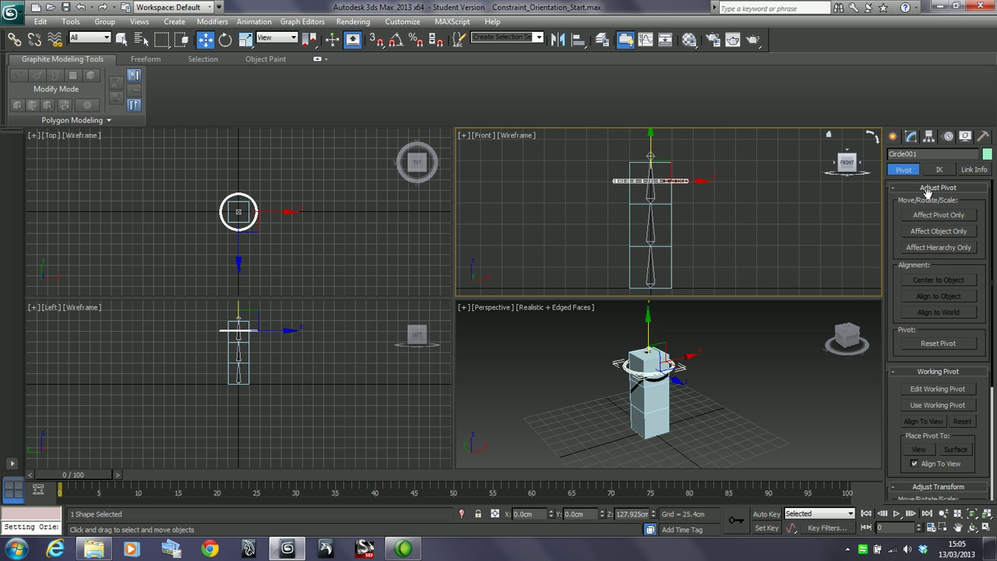
left_click(935, 216)
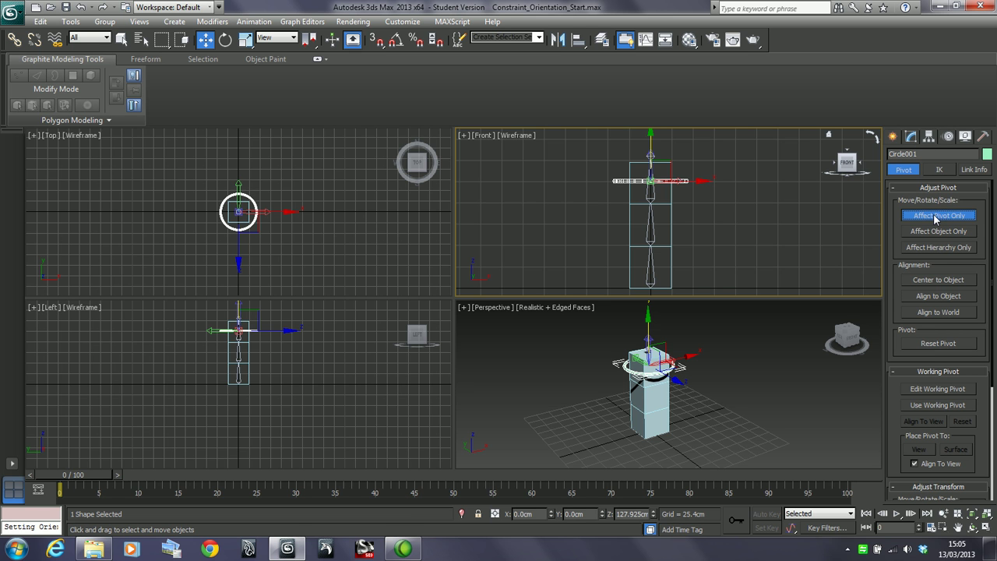
Align the circle's pivot to the top bone's pivot point in X, Y and Z position and local orientation, and leave pivot editing.
left_click(578, 38)
left_click(653, 198)
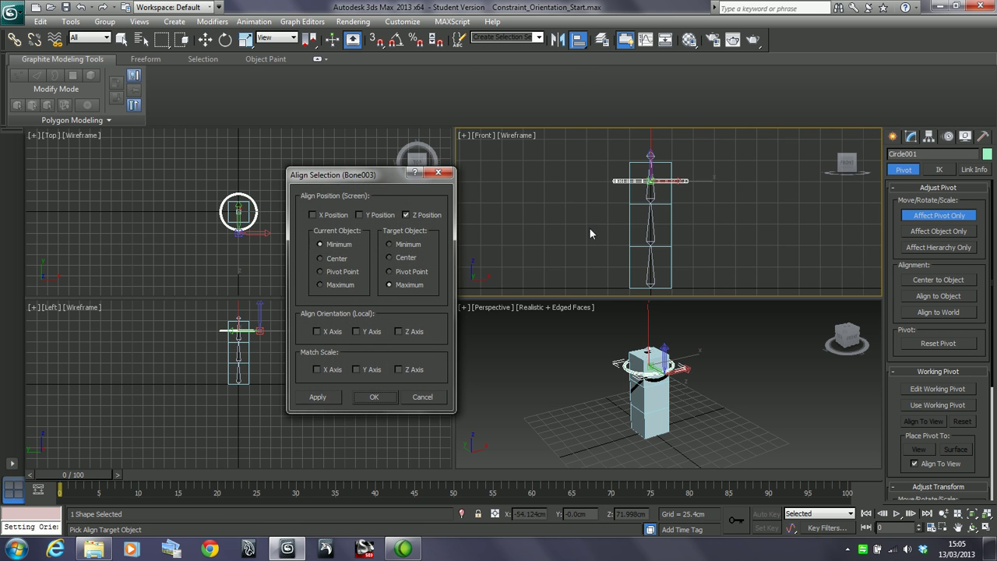
left_click_drag(351, 174, 361, 151)
left_click(328, 308)
left_click(368, 309)
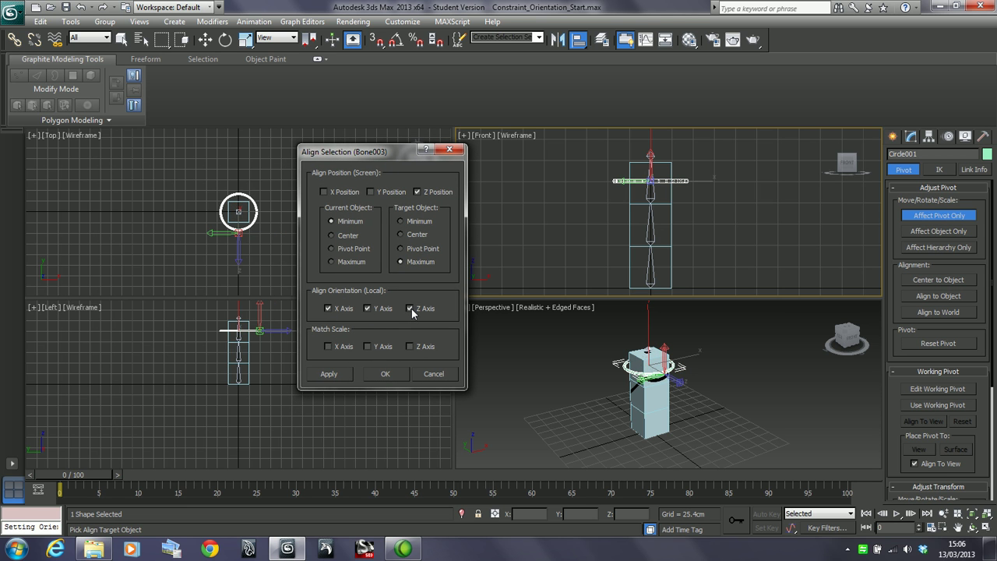
left_click(323, 192)
left_click(370, 192)
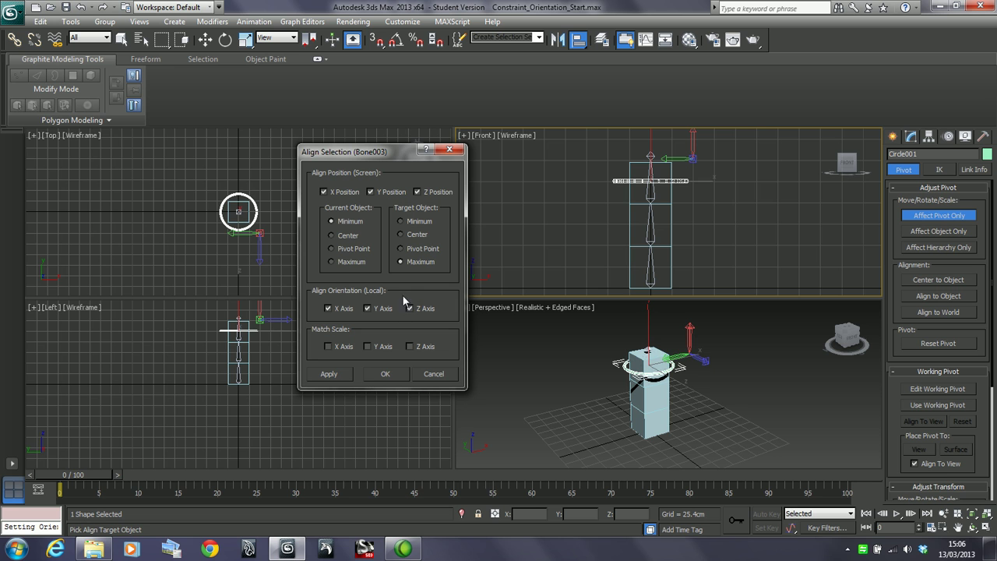
left_click(332, 249)
left_click(409, 248)
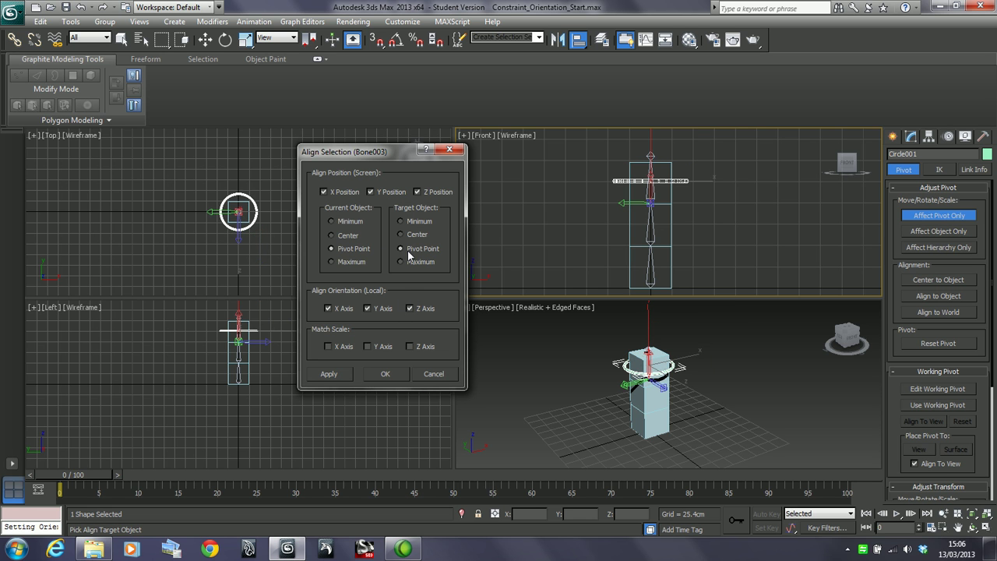
left_click(386, 374)
left_click(927, 217)
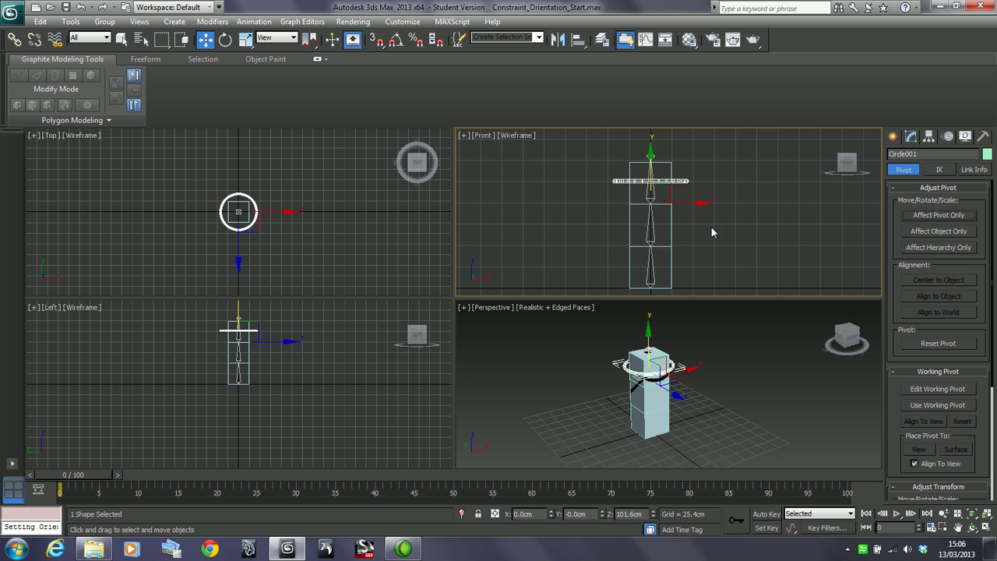
Apply an Orientation Constraint to the top bone with the circle as its target.
left_click(651, 194)
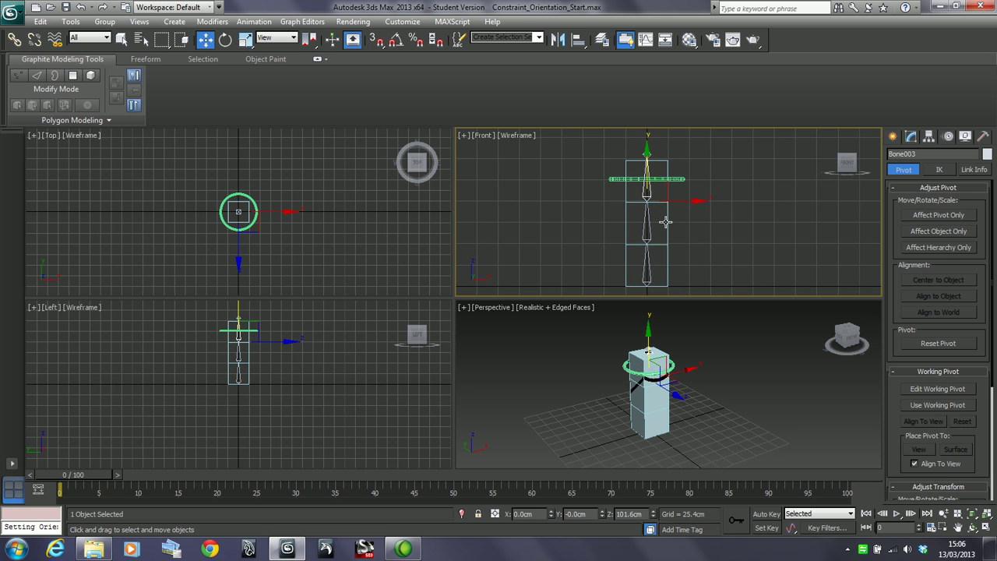
left_click(254, 21)
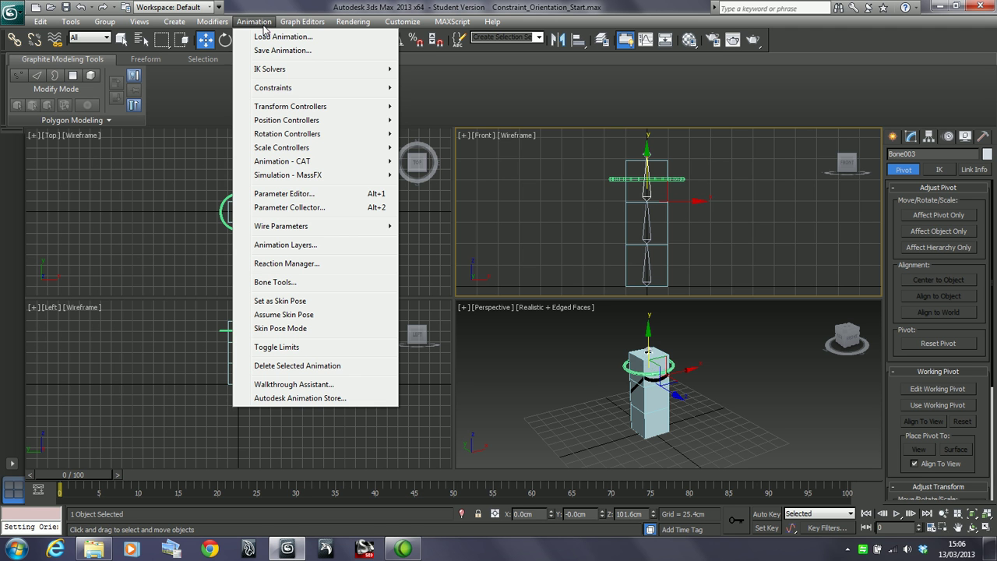
mouse_move(325, 89)
left_click(463, 154)
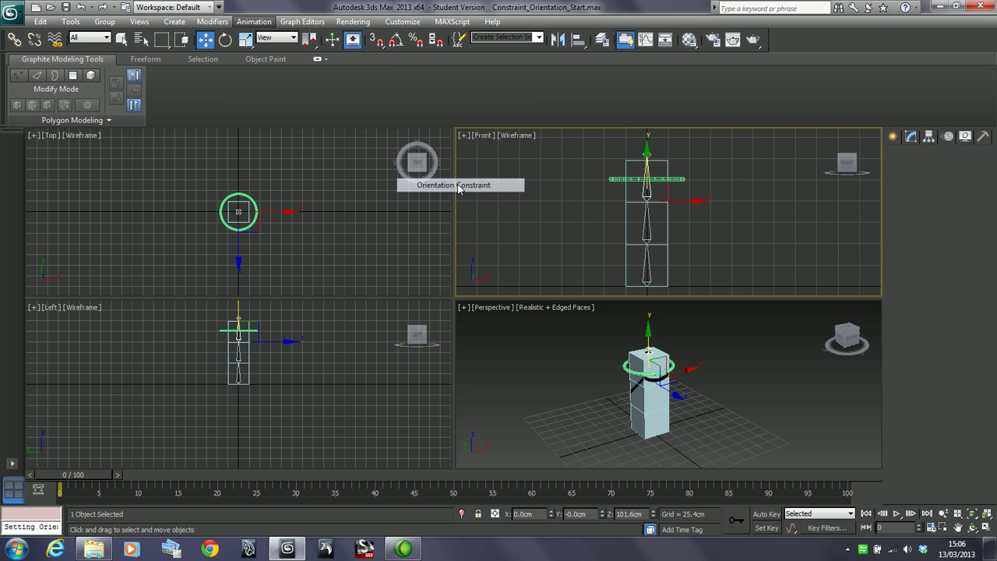
left_click(681, 179)
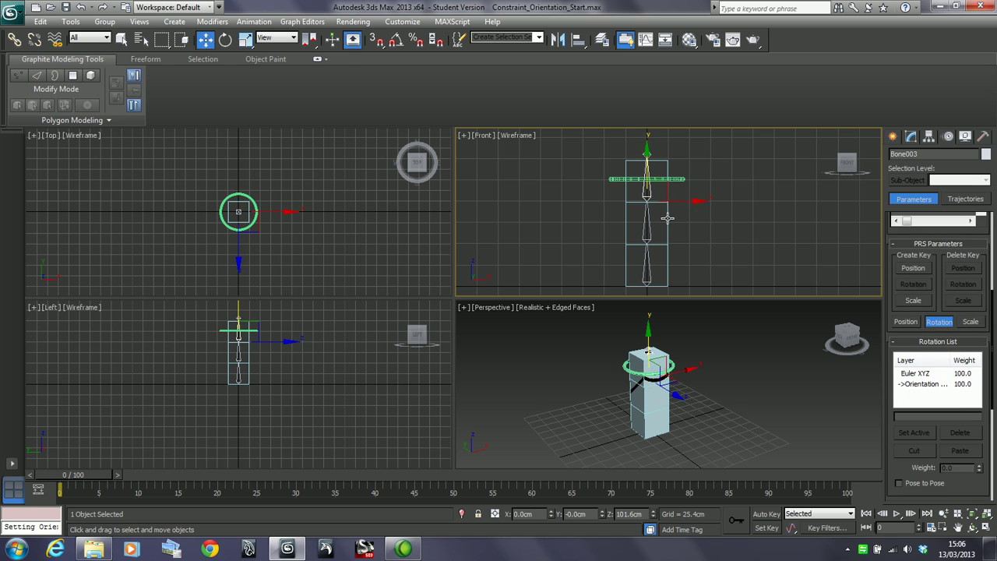
Compare the circle's rotation parameters with the top bone's Orientation Constraint target, weight and offset settings.
left_click(675, 215)
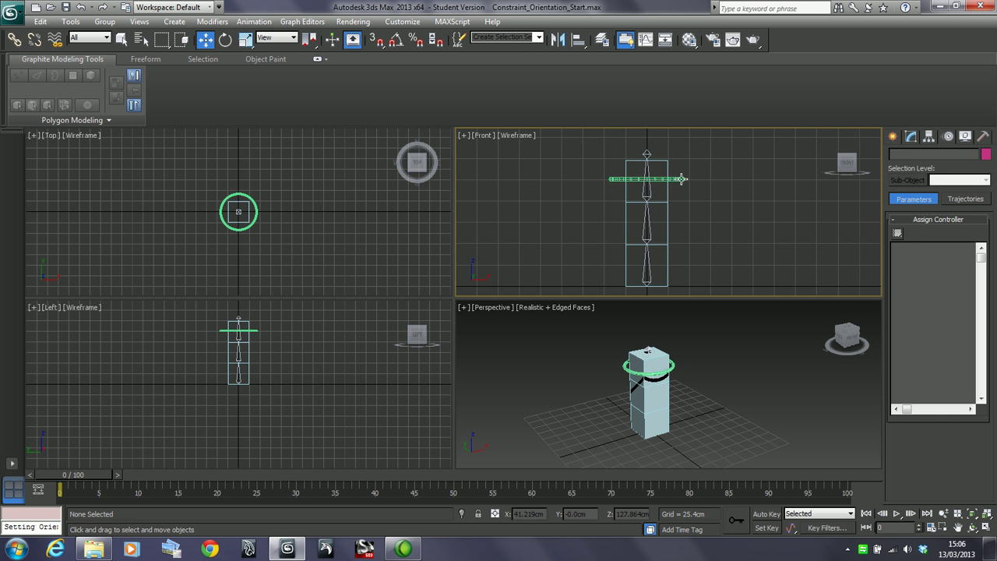
left_click(683, 179)
key("e")
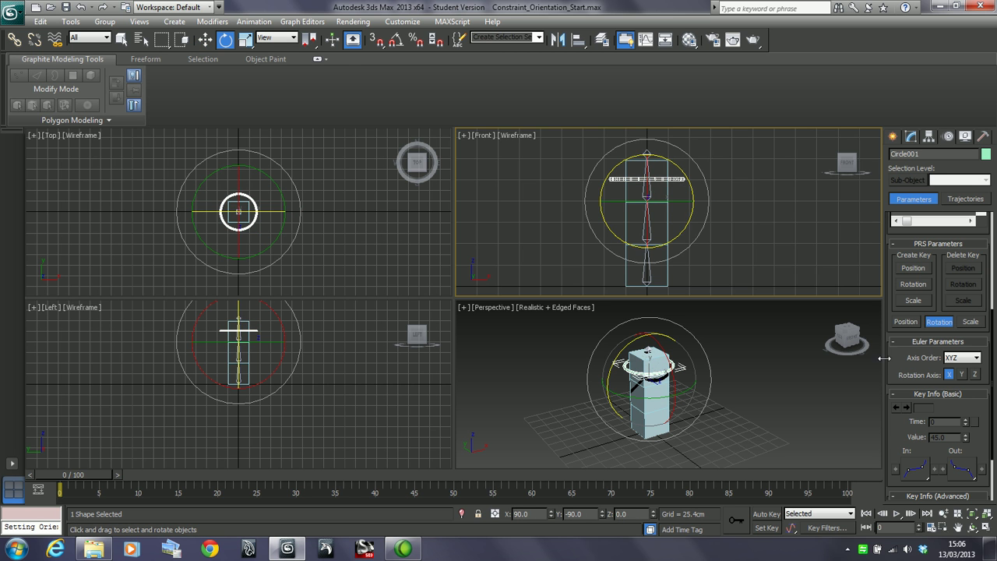
left_click_drag(901, 435, 900, 318)
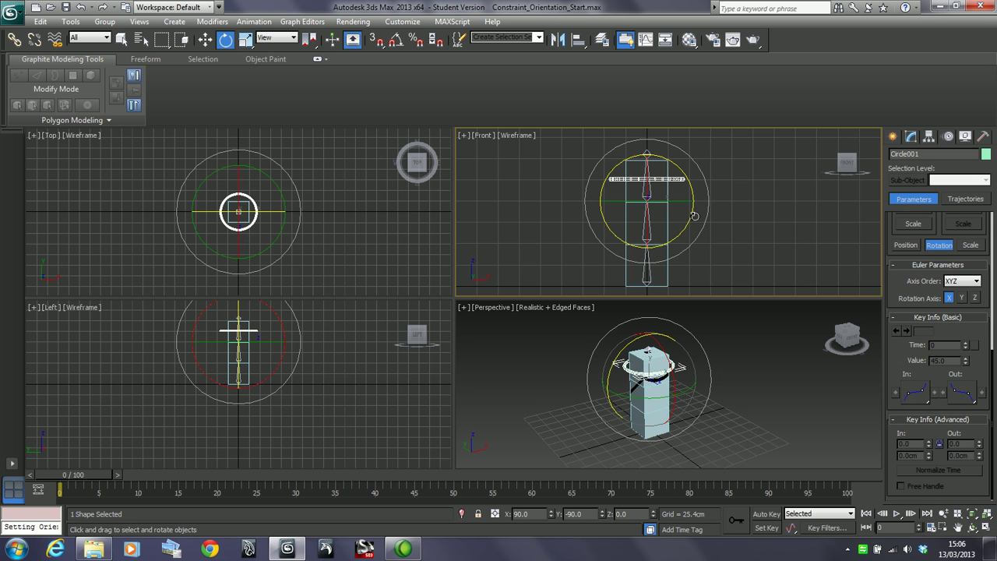
left_click(649, 196)
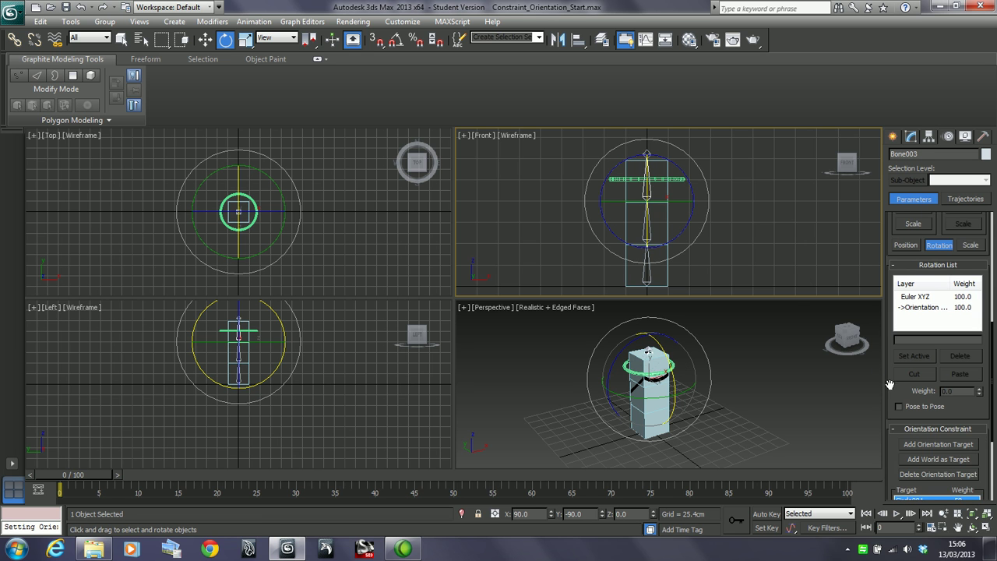
left_click_drag(890, 386, 892, 232)
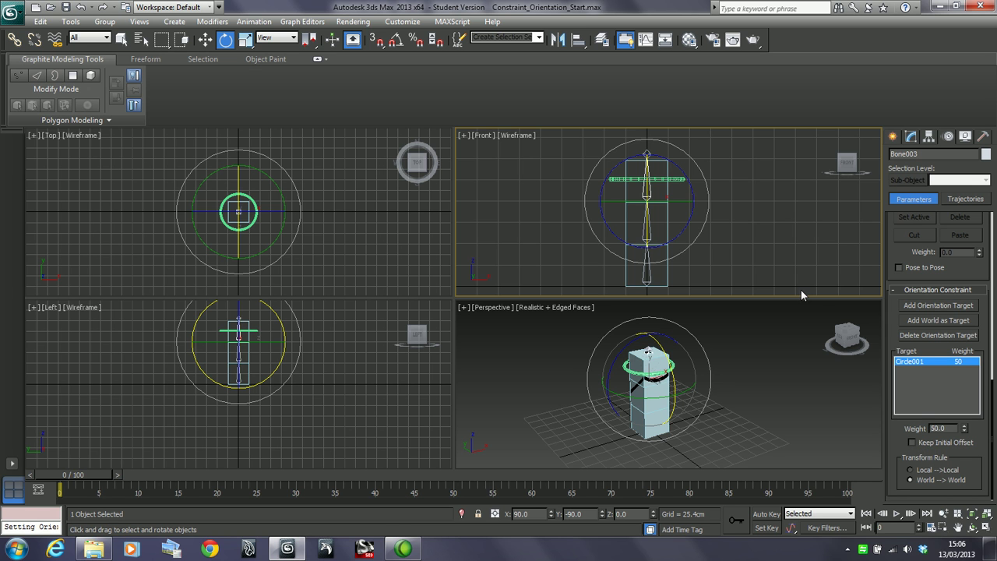
Test the top bone's constraint by rotating the circle in the front view, cancelling each rotation.
left_click(683, 181)
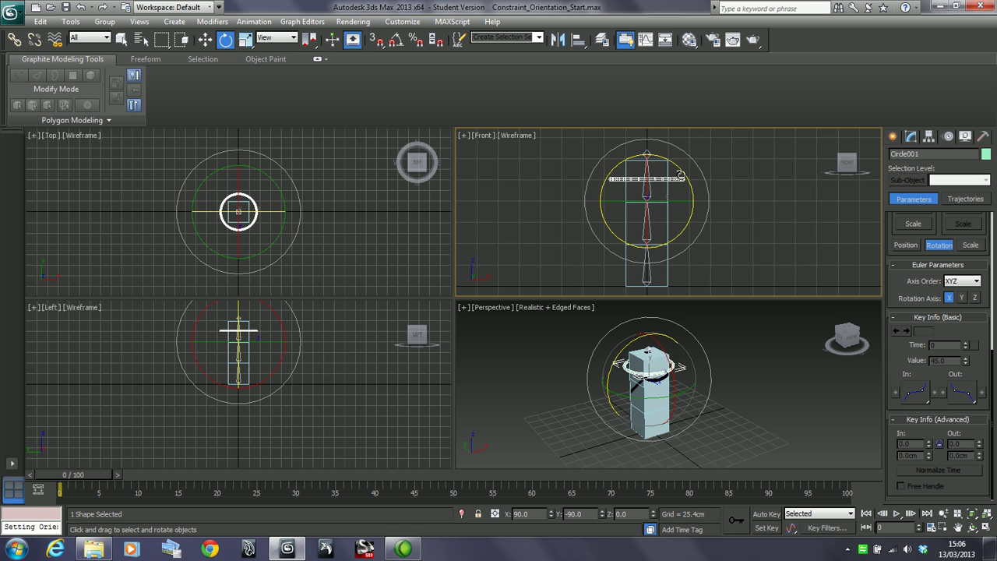
left_click_drag(683, 173, 663, 161)
right_click(662, 161)
left_click_drag(688, 184, 664, 160)
right_click(664, 160)
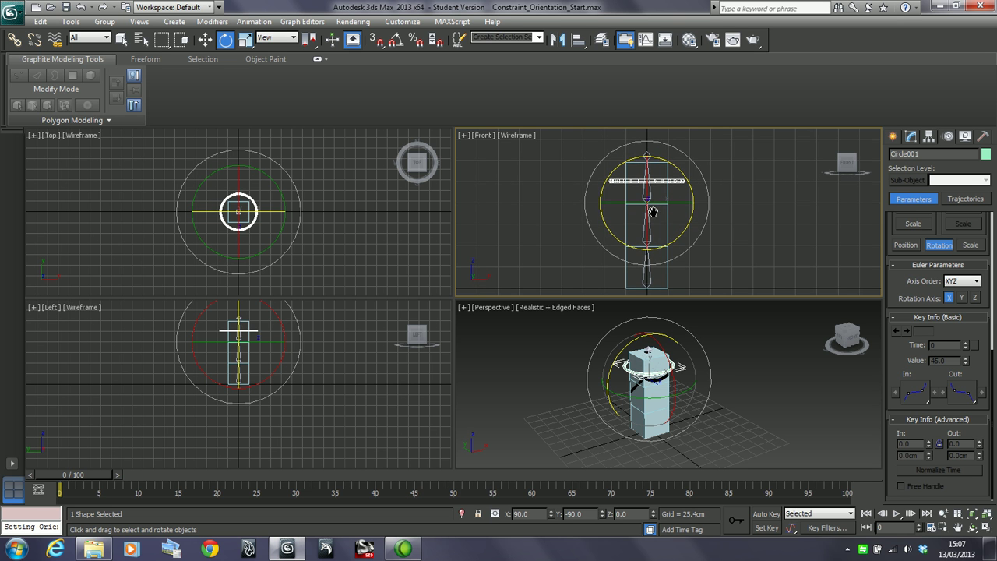
Test-rotate the bottom bone in the front view and cancel the rotation.
left_click(649, 279)
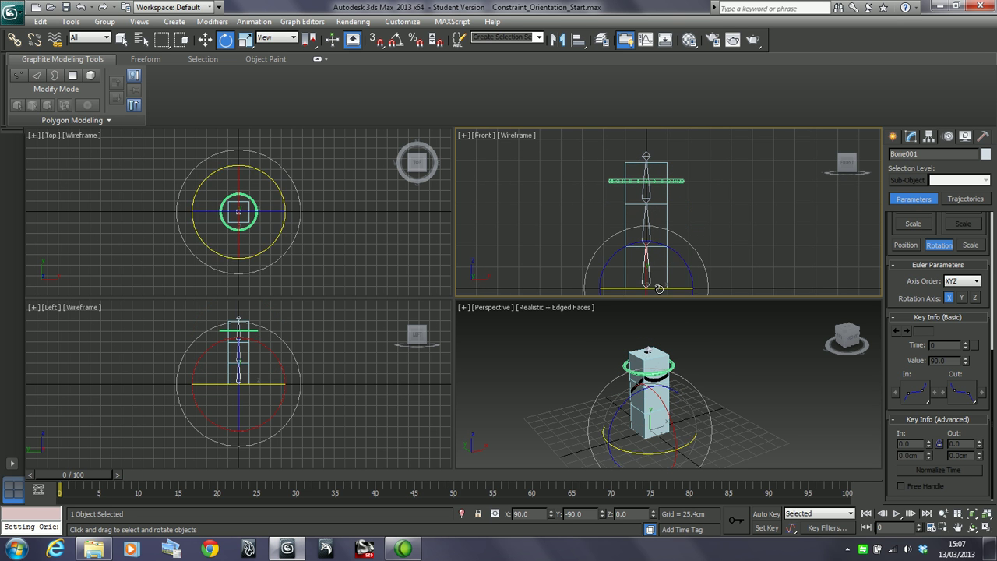
left_click_drag(662, 251, 705, 289)
right_click(705, 289)
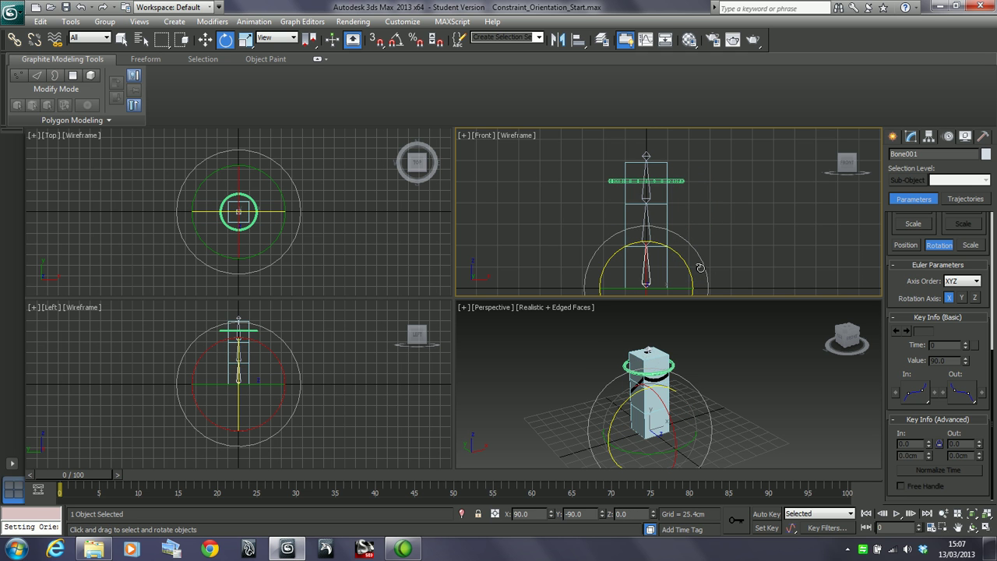
Link the circle to the middle bone as its parent.
left_click(682, 181)
scroll(682, 183, "up", 5)
right_click(677, 215)
left_click(683, 229)
middle_click_drag(682, 226, 704, 213)
scroll(726, 222, "down", 2)
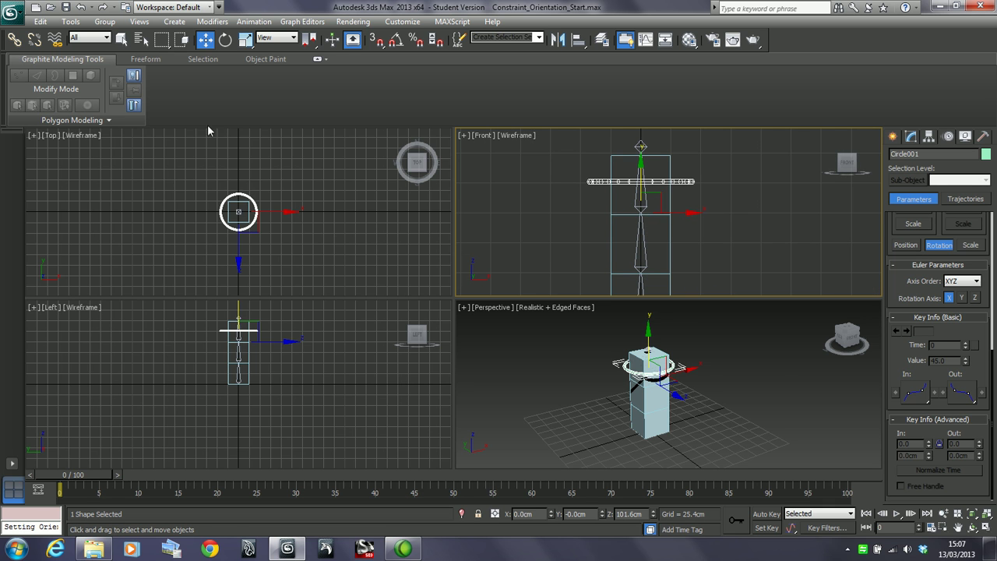
left_click(14, 39)
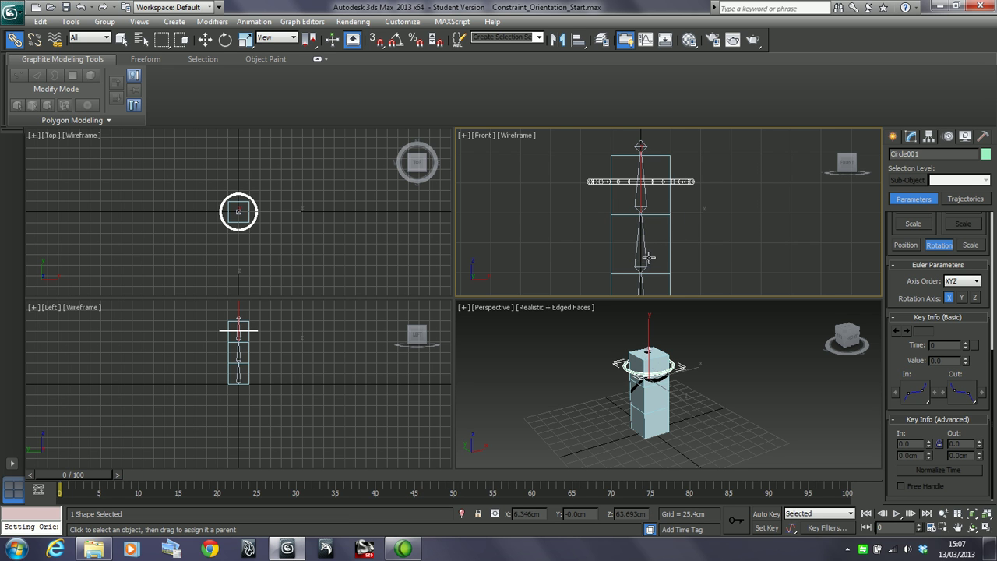
mouse_move(645, 257)
middle_mouse_down()
mouse_move(673, 217)
mouse_move(650, 263)
middle_mouse_up()
left_click(651, 264)
Test the linked rig by rotating the bottom bone and the circle in the front view, undo both rotations and clear the selection.
right_click(646, 257)
left_click(667, 273)
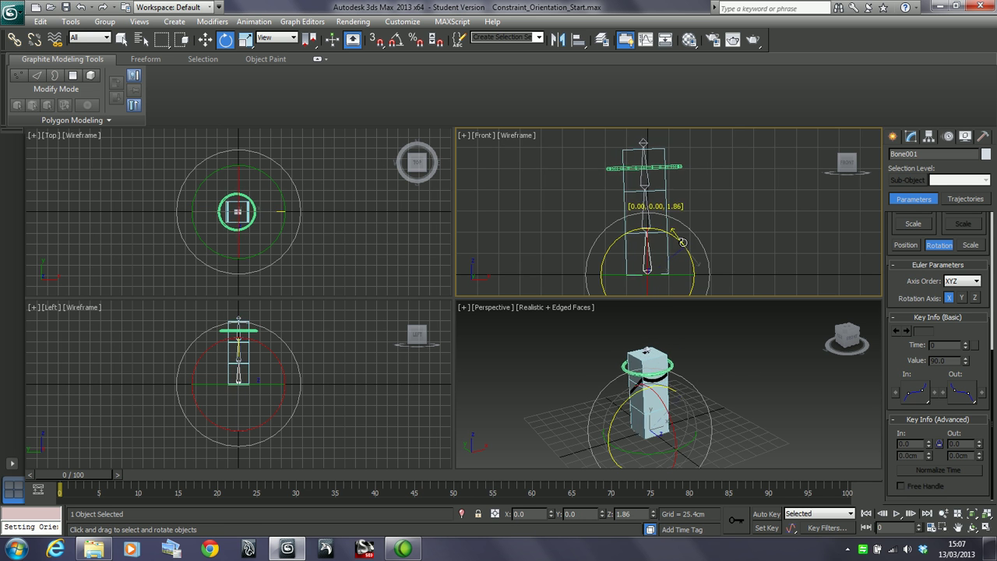
left_click_drag(683, 248, 660, 211)
left_click(621, 167)
left_click_drag(639, 173, 598, 141)
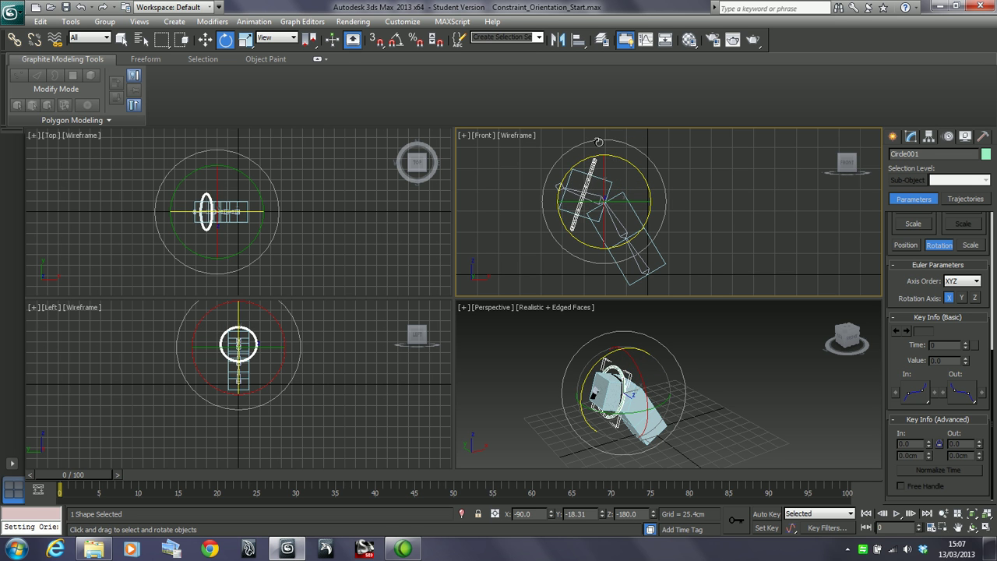
key("ctrl+z")
key("ctrl+z")
key("ctrl+z")
left_click(717, 220)
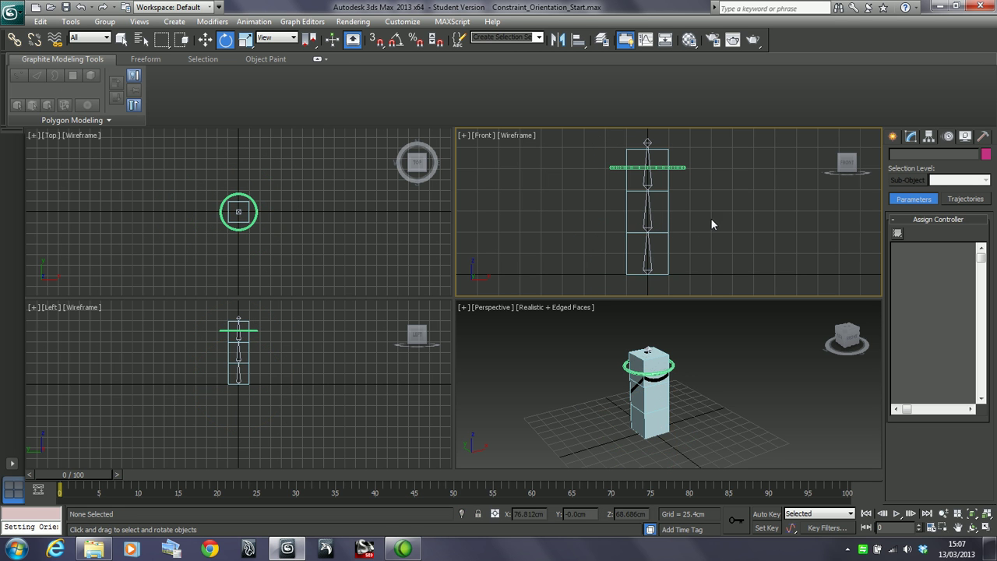
middle_click_drag(667, 237, 662, 236)
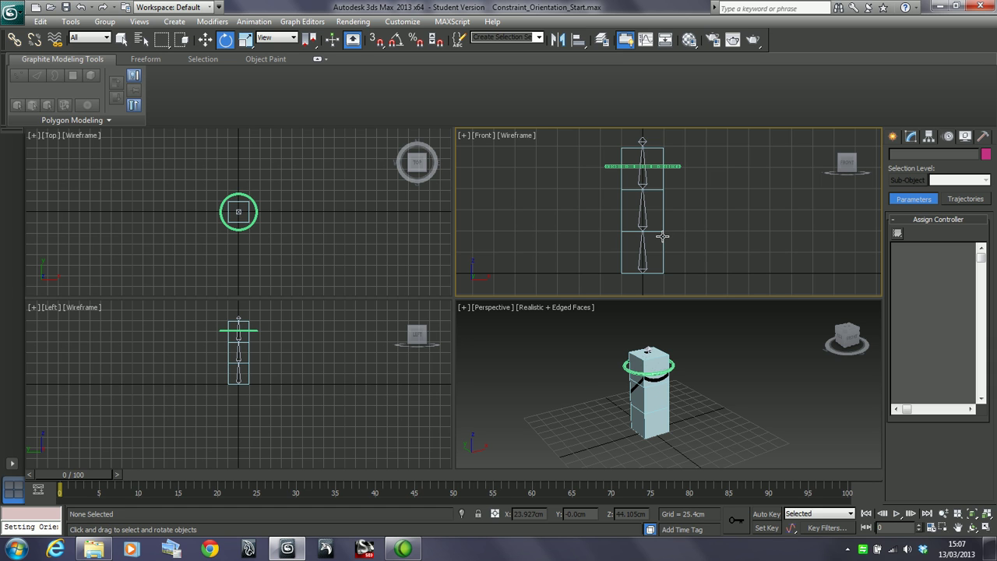